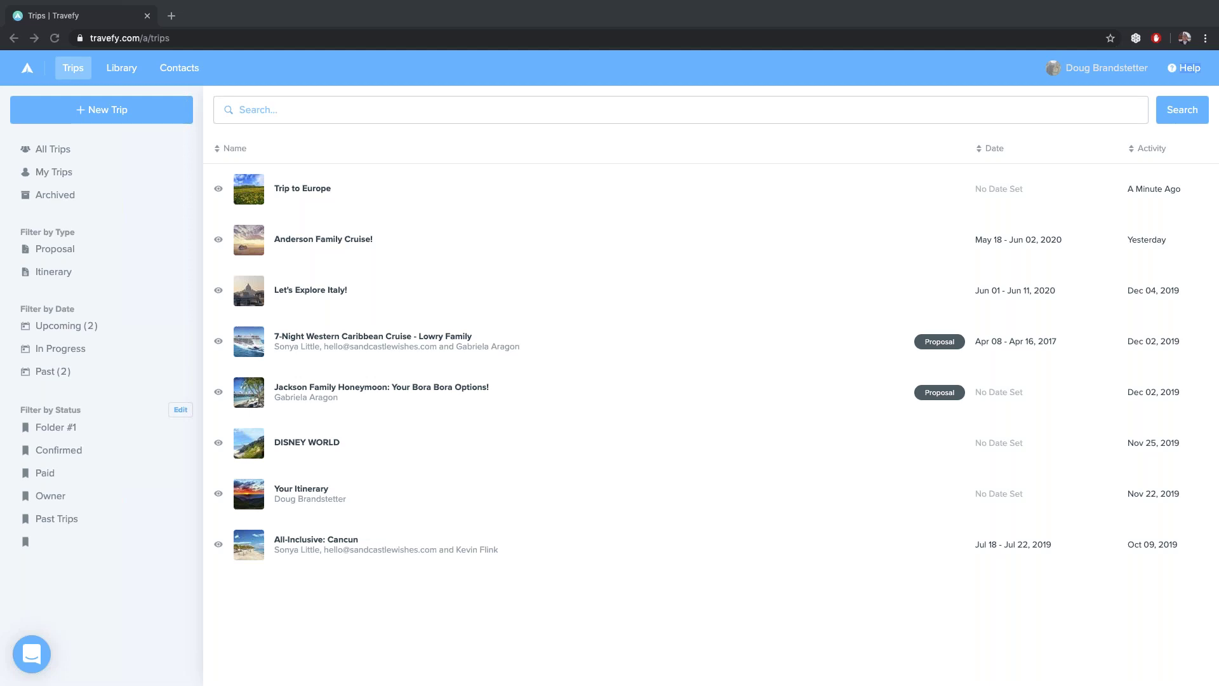
Create a new itinerary trip named 'Anderson Family goes to Disney World!'
click(114, 114)
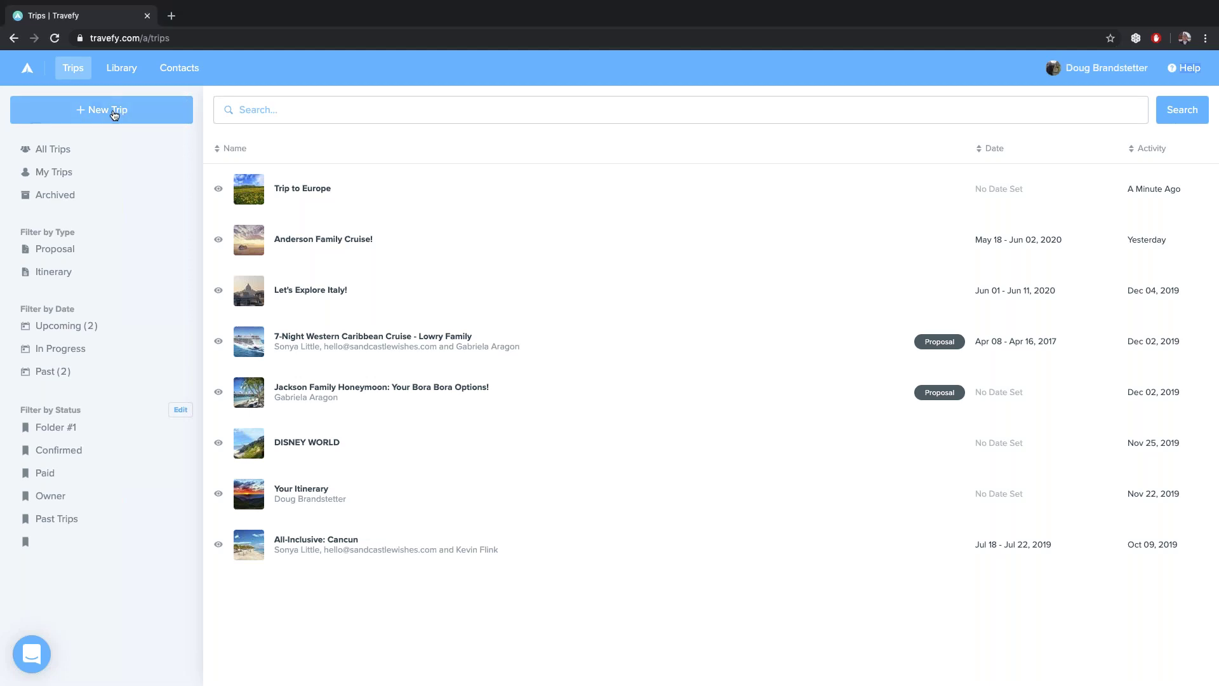
click(104, 143)
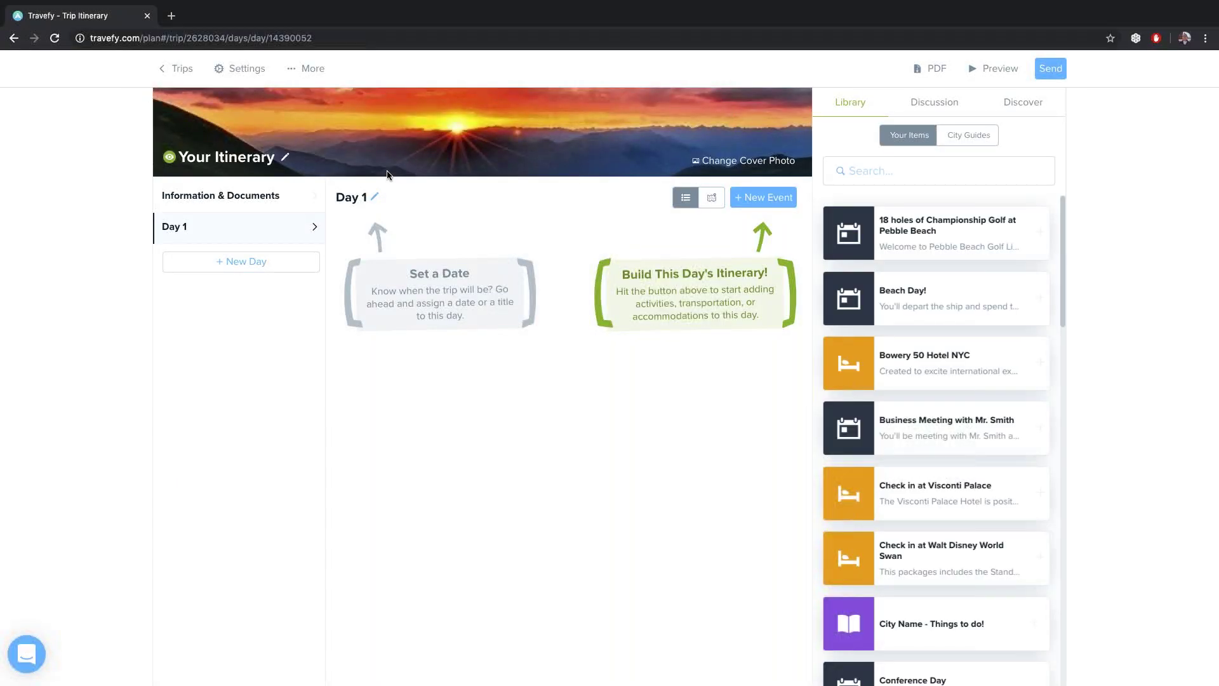
click(241, 69)
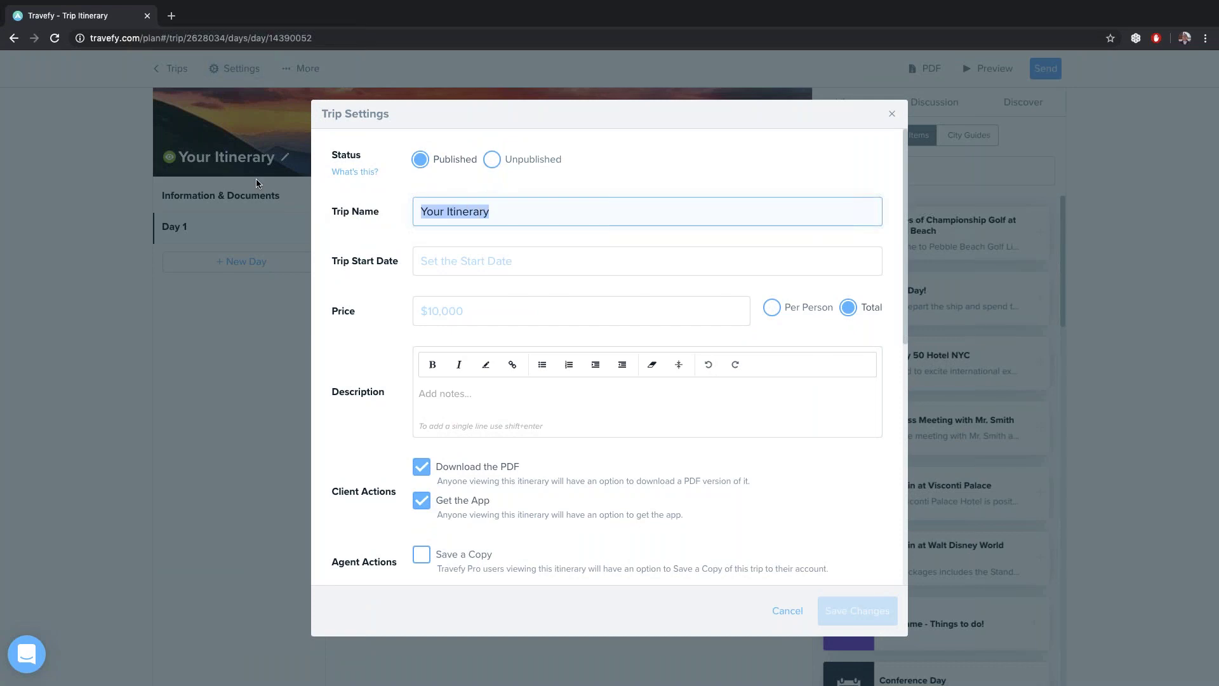
text(Adners)
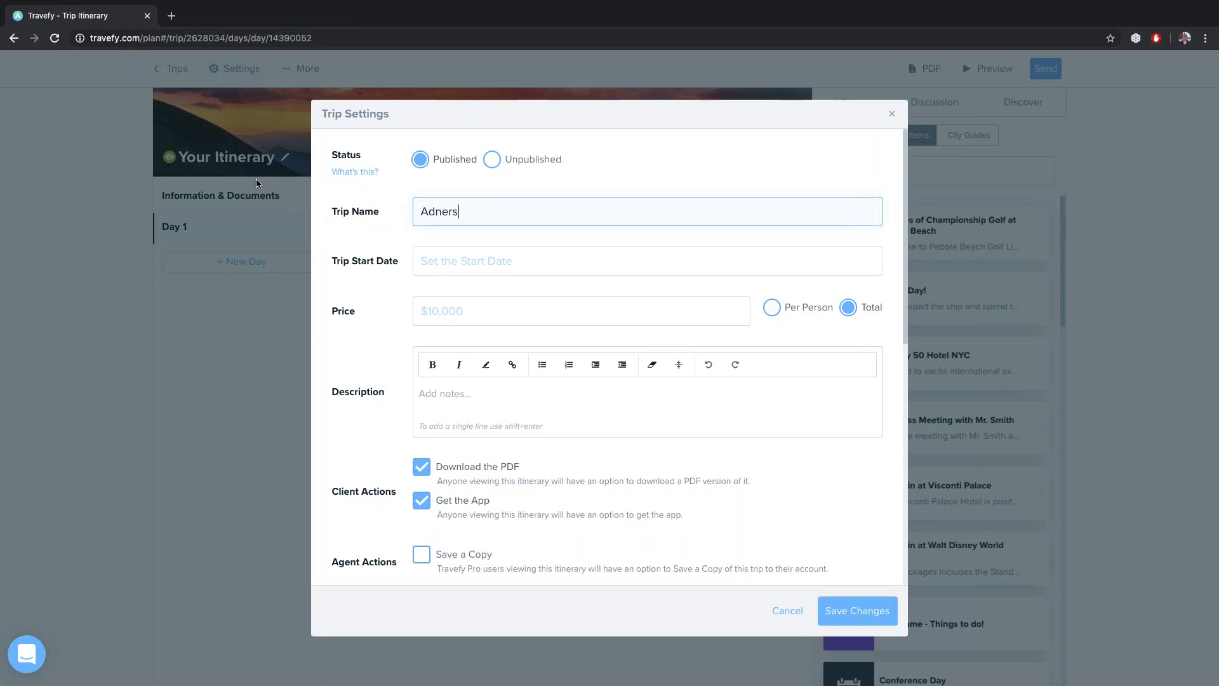
key(BackSpace)
key(BackSpace)
key(BackSpace)
key(BackSpace)
key(BackSpace)
text(nderson Family goes to D)
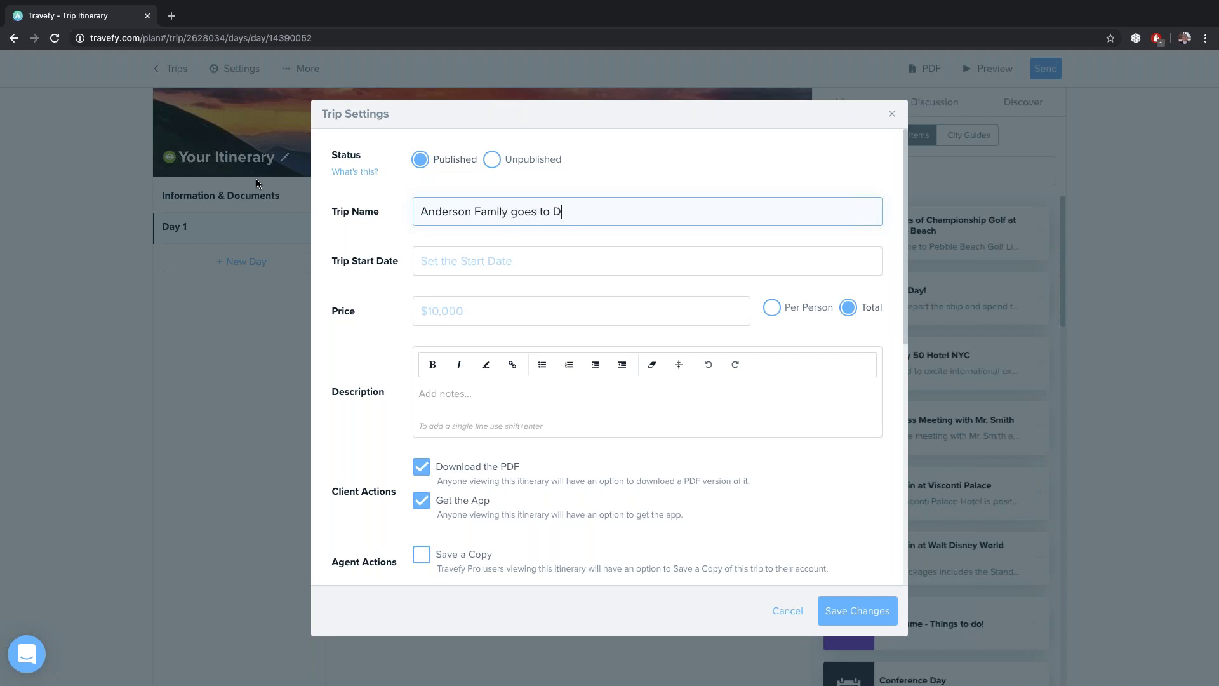
text(isney World!)
Set the trip start date to Friday, May 15, 2020 and save the settings
click(481, 262)
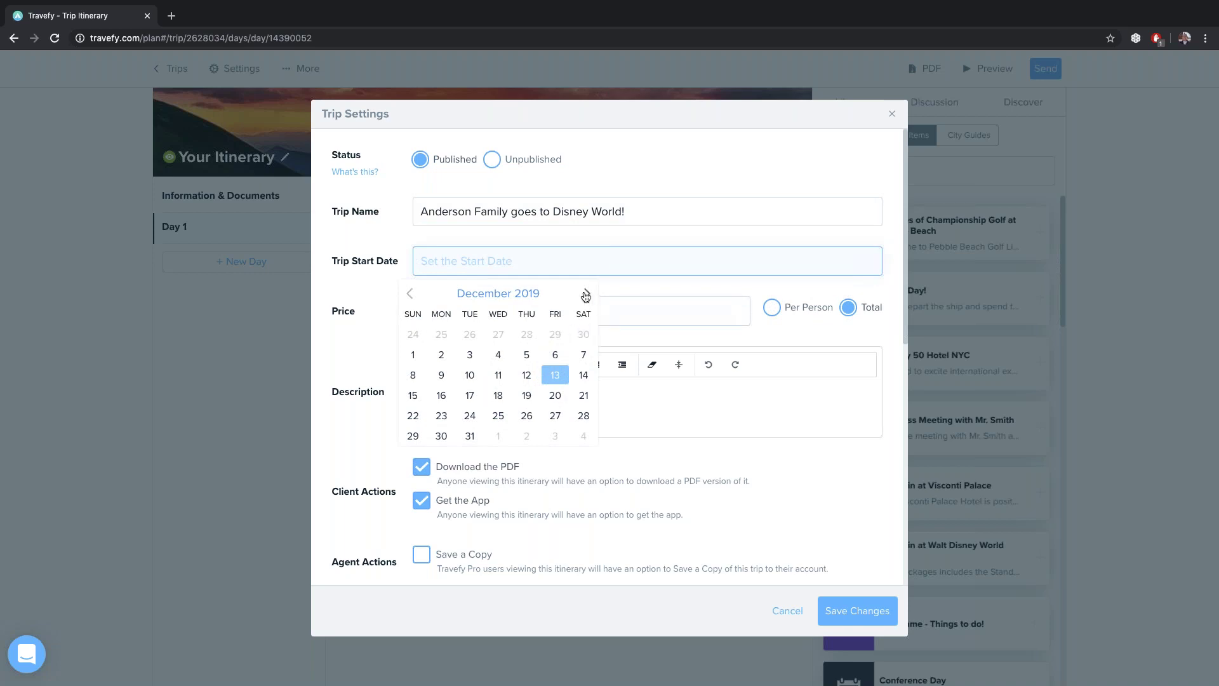
click(586, 293)
click(586, 293)
click(586, 293)
click(586, 293)
click(586, 293)
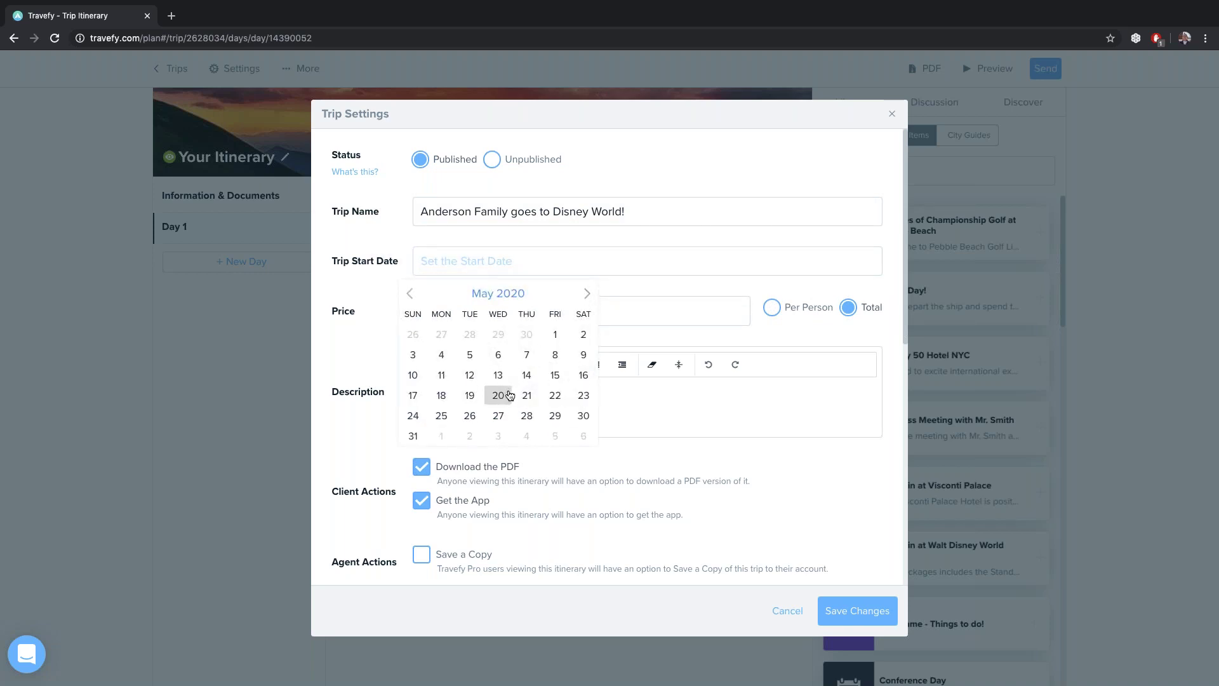
click(553, 376)
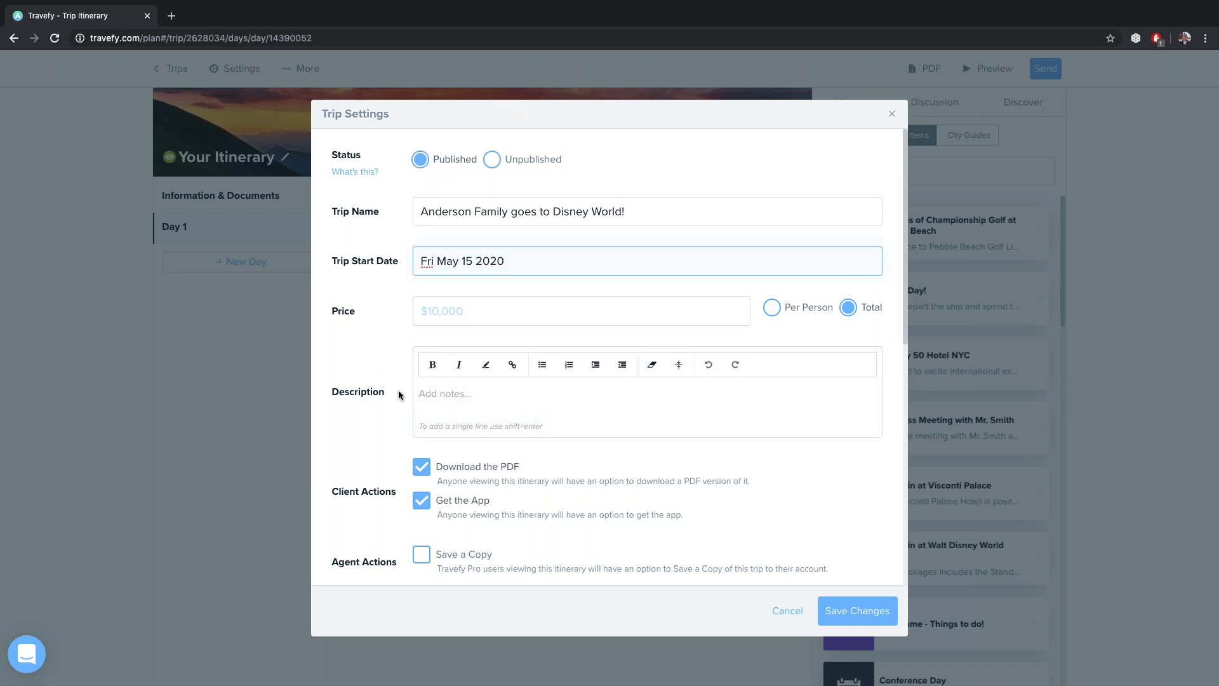
scroll(398, 395, down, 2)
scroll(398, 395, down, 4)
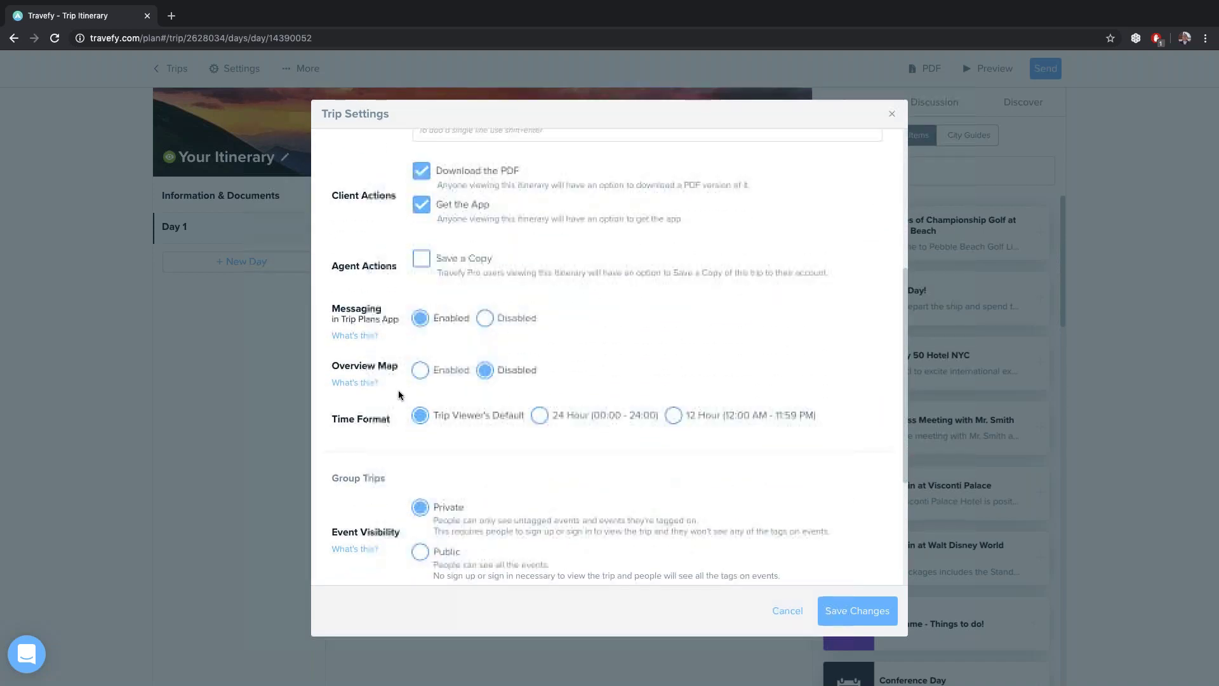
scroll(398, 394, down, 2)
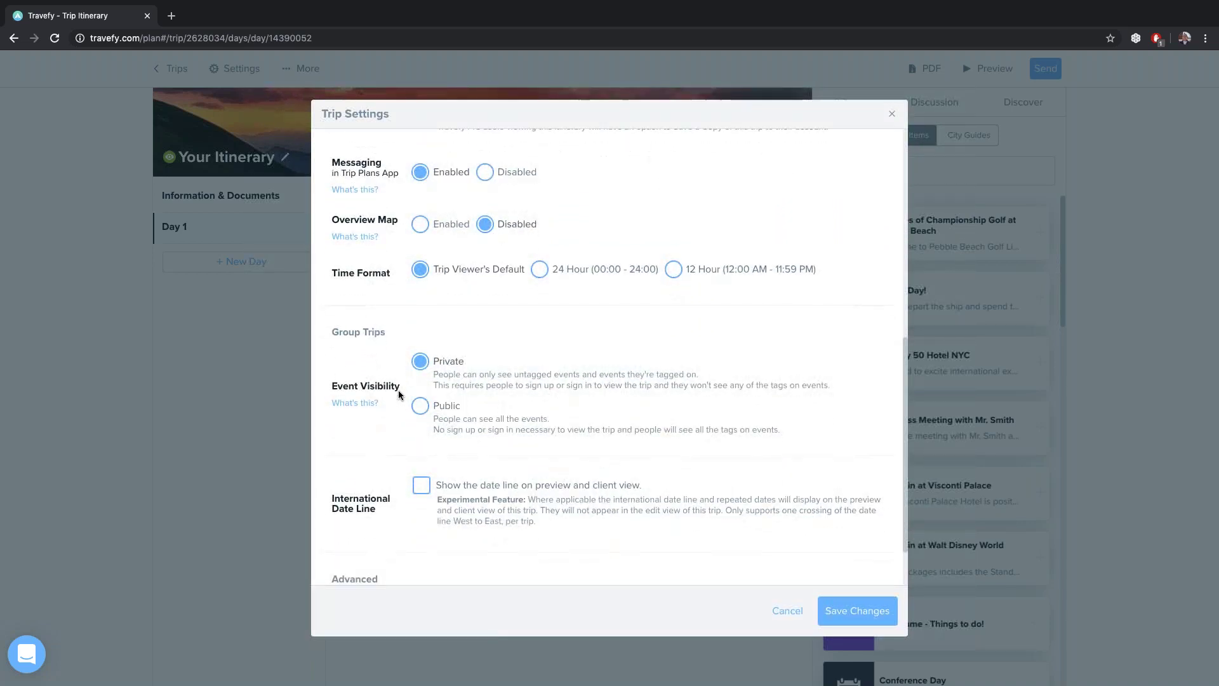
scroll(398, 394, down, 1)
click(863, 614)
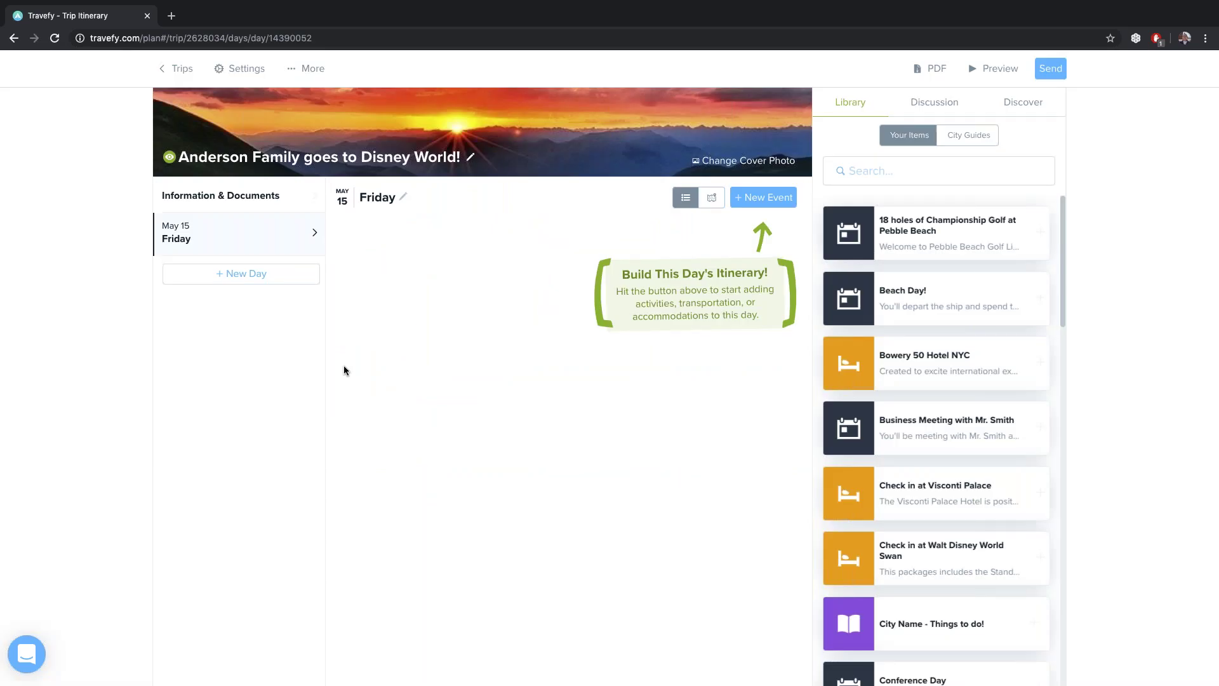
Add Spirit Airlines (NK) flight 929, O'Hare to Orlando, to Friday's itinerary
click(771, 200)
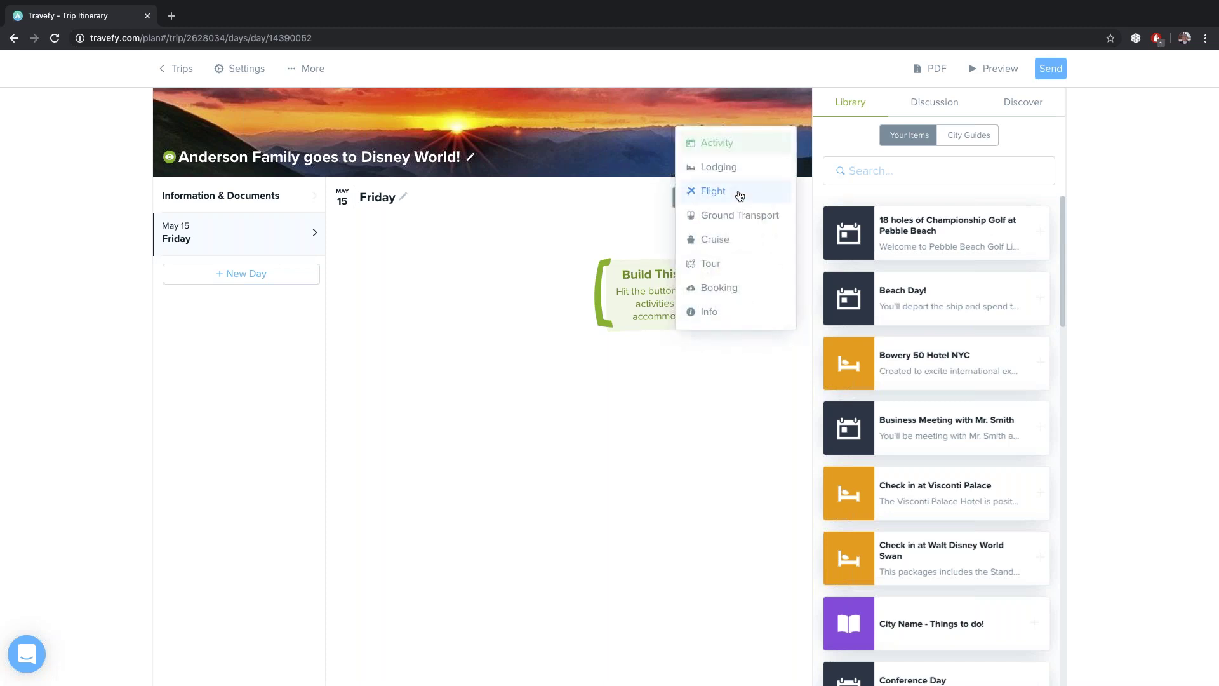
click(740, 196)
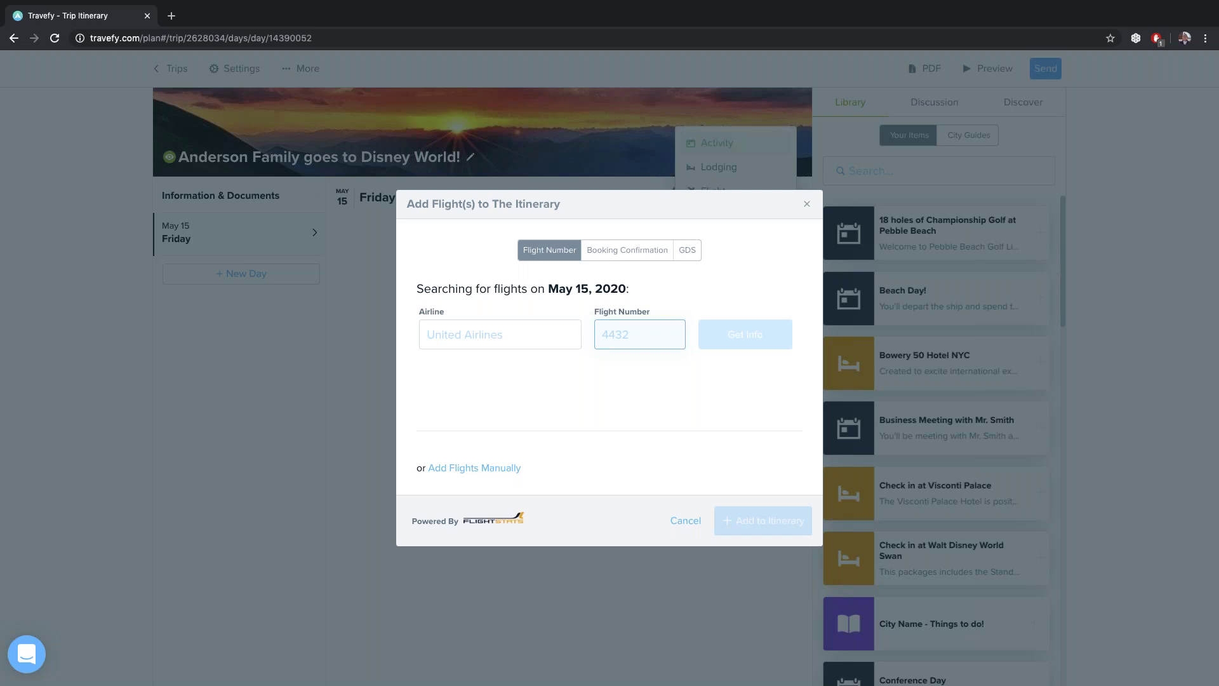
click(505, 341)
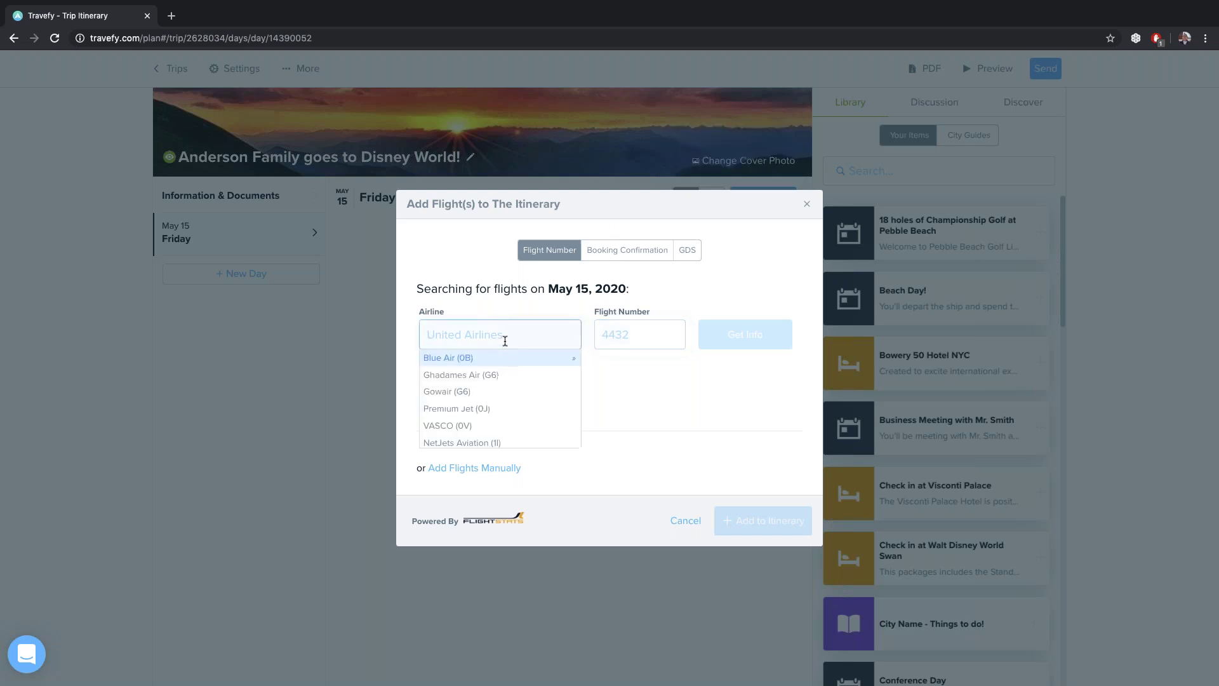
text(nk)
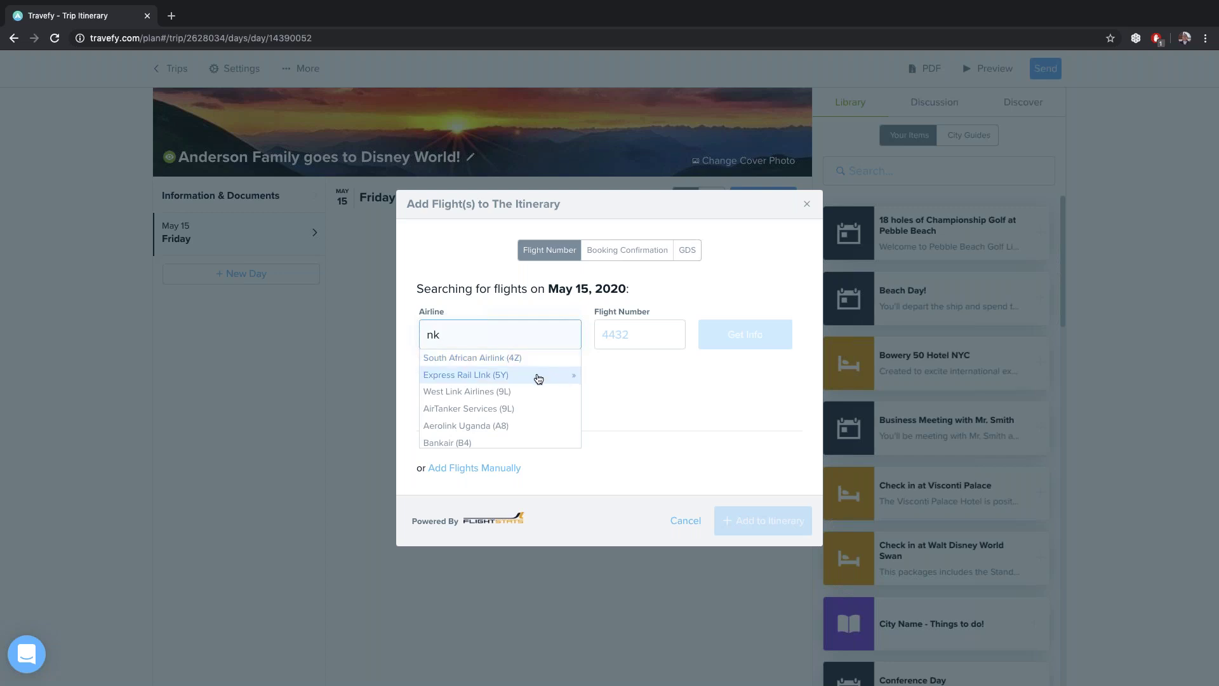
scroll(539, 379, down, 5)
scroll(538, 379, down, 2)
click(516, 381)
click(643, 338)
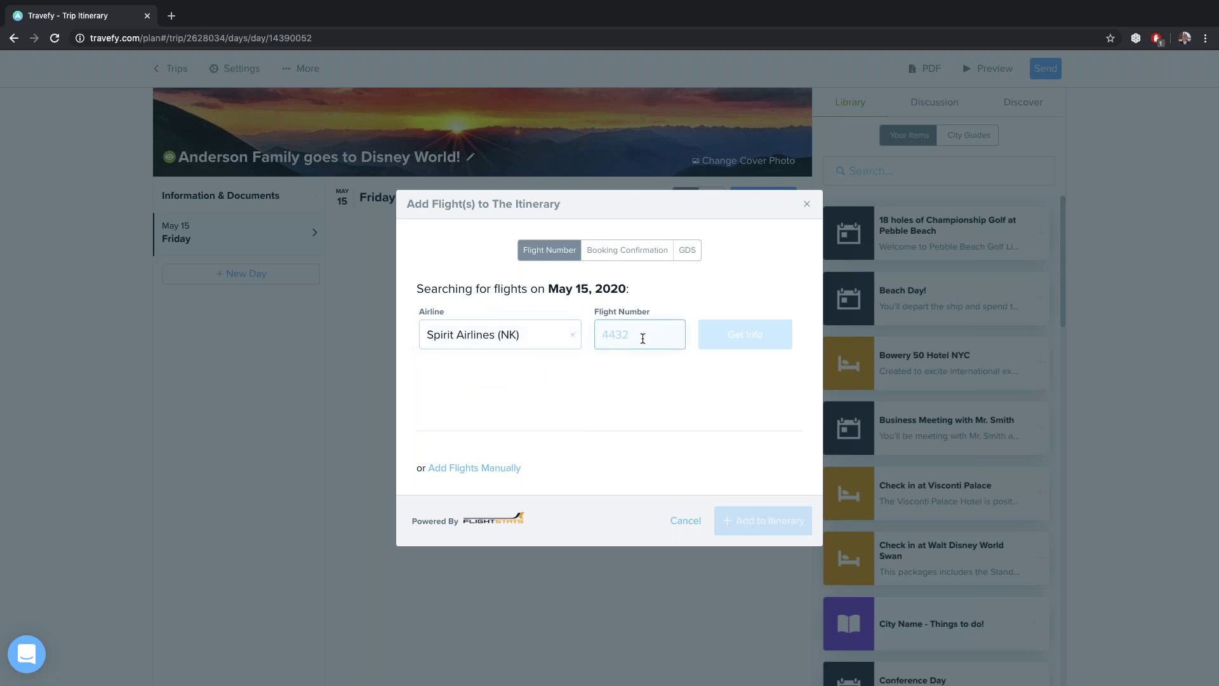
text(929)
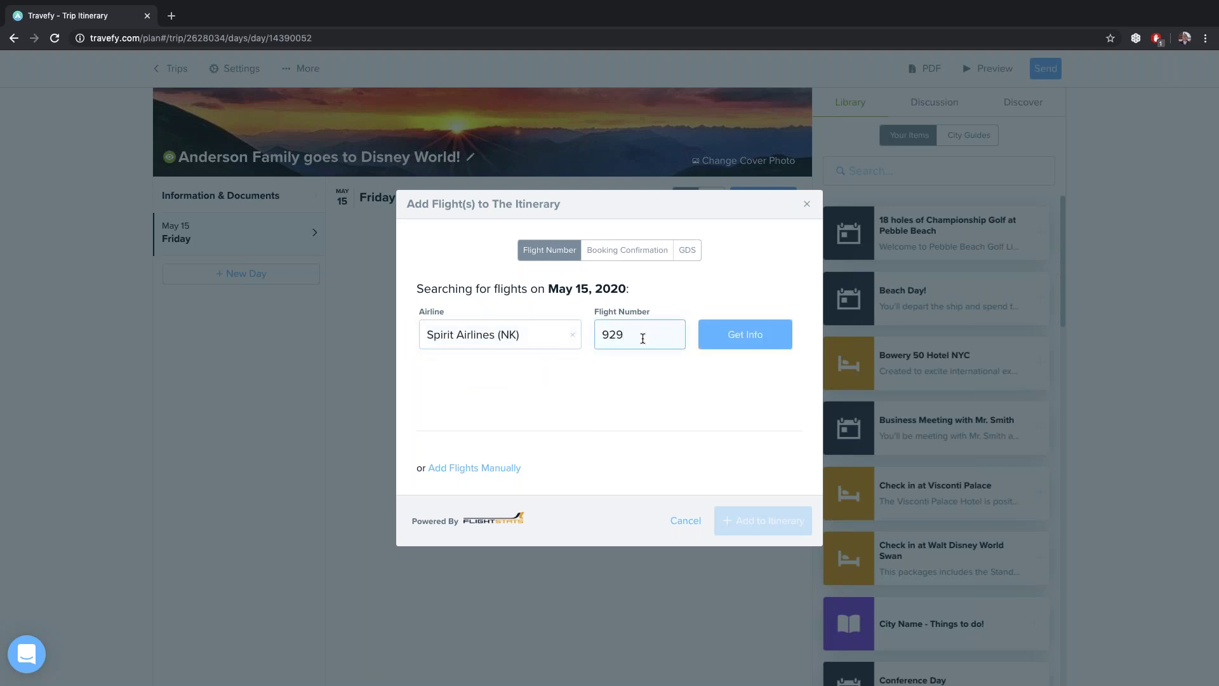
key(Return)
click(730, 495)
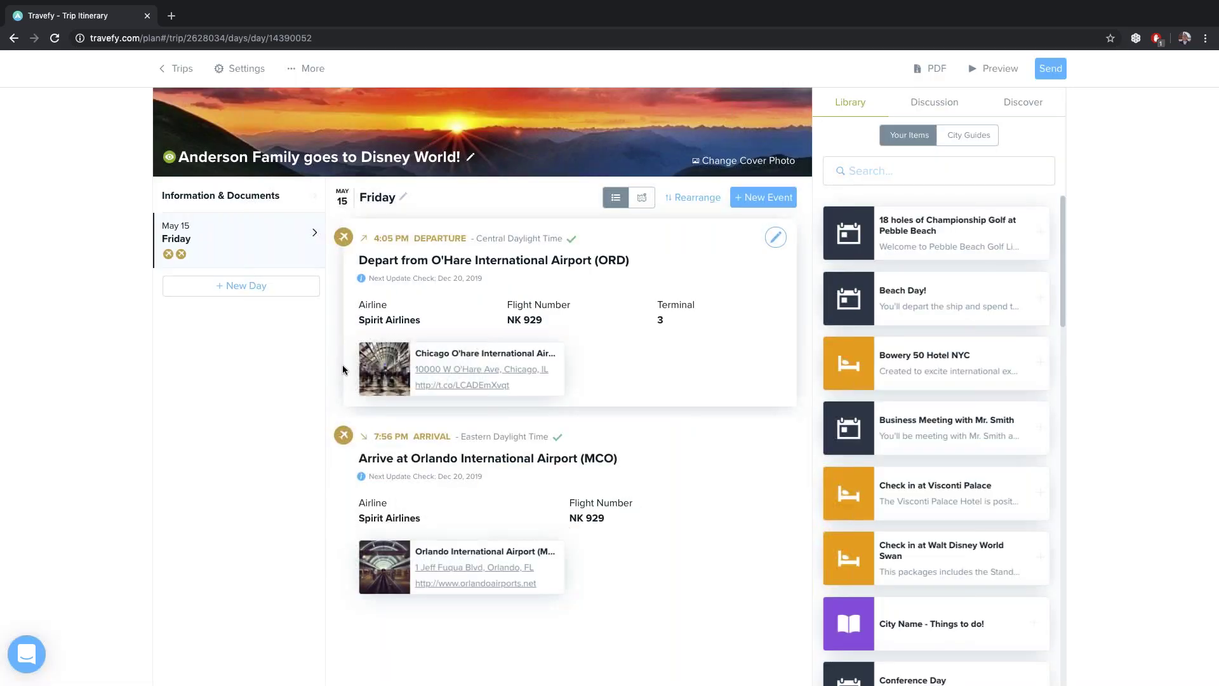
scroll(342, 369, down, 1)
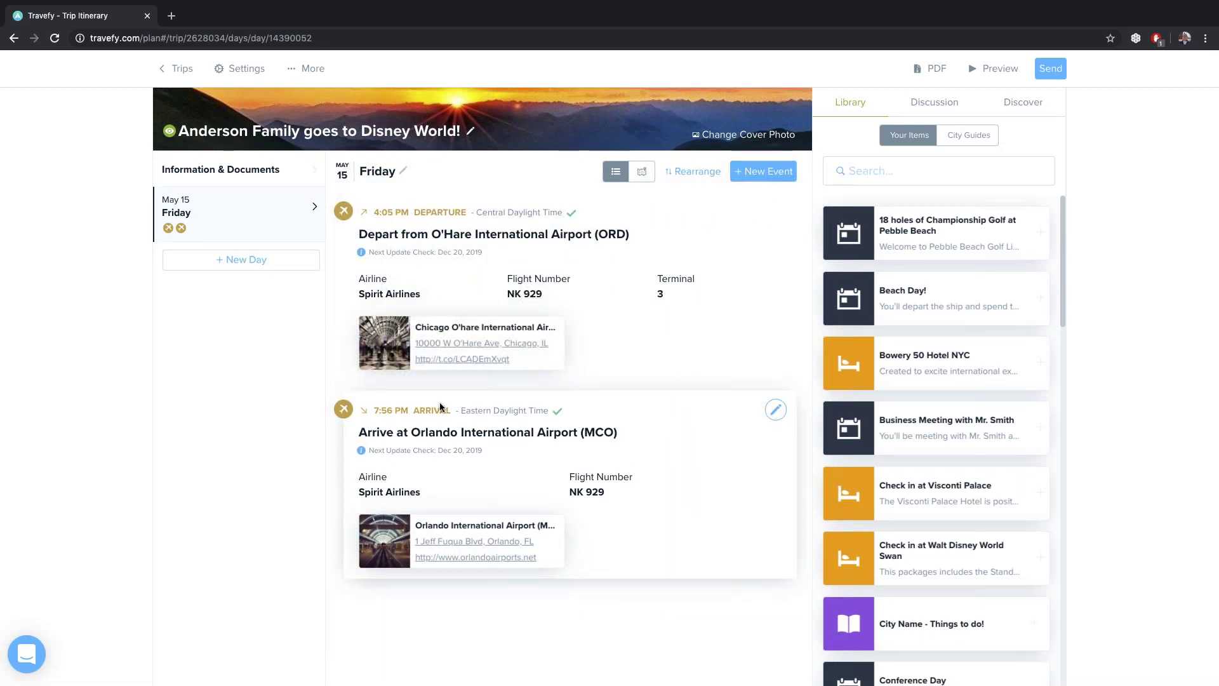
mouse_move(558, 414)
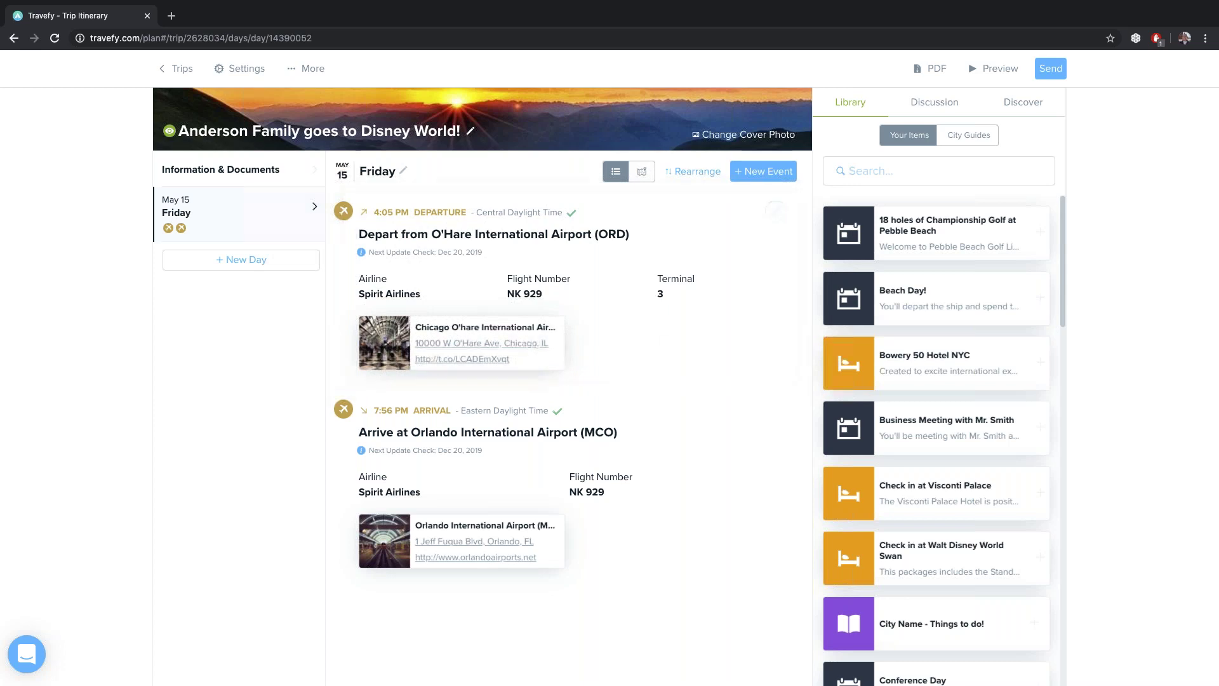
Drag the Disney Magical Express from MCO library card below Friday's Orlando arrival
scroll(819, 332, down, 4)
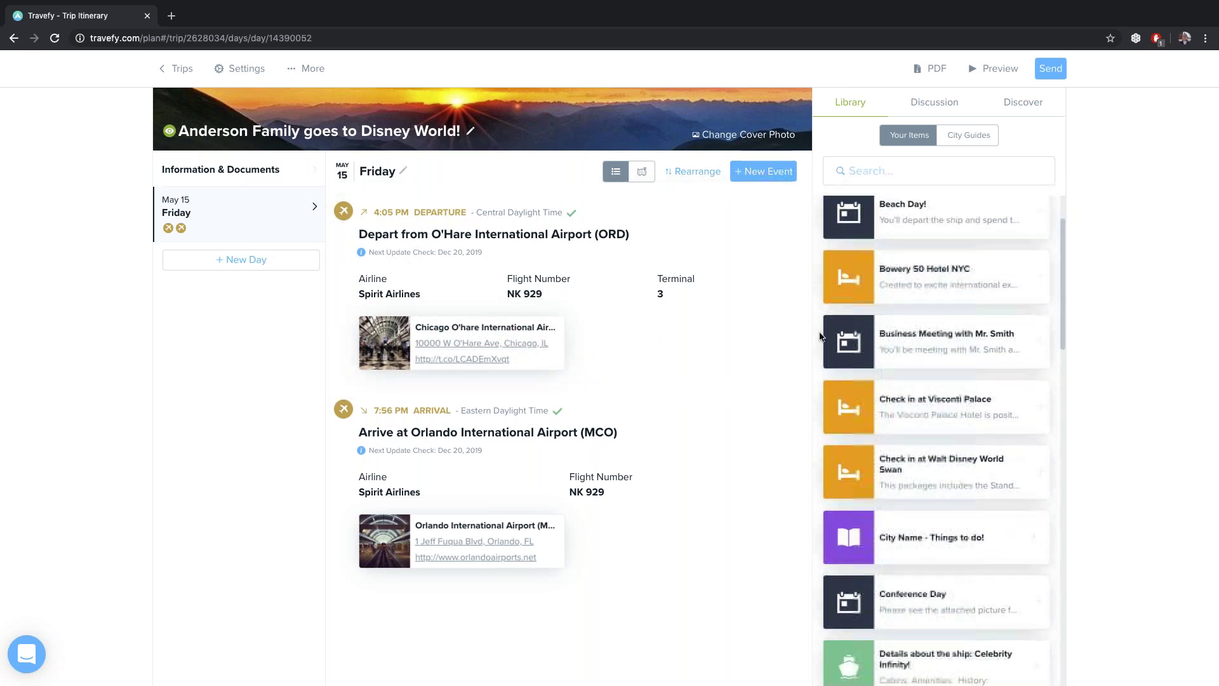
scroll(819, 331, down, 6)
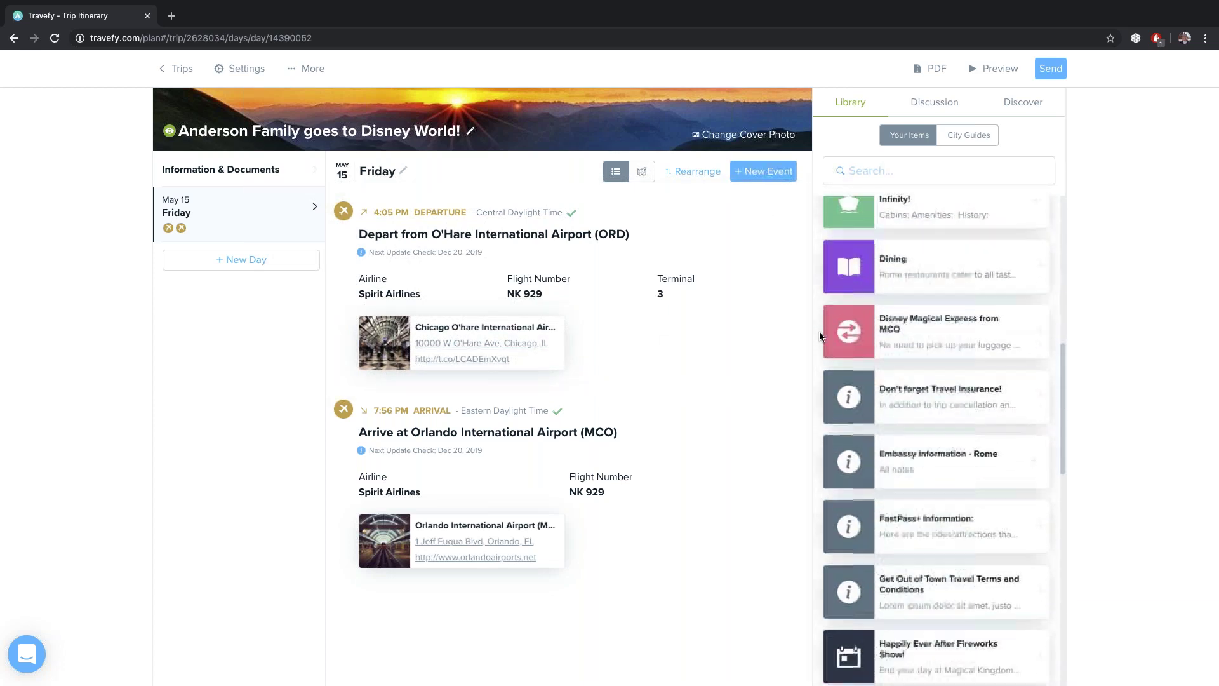
drag(973, 266, 585, 600)
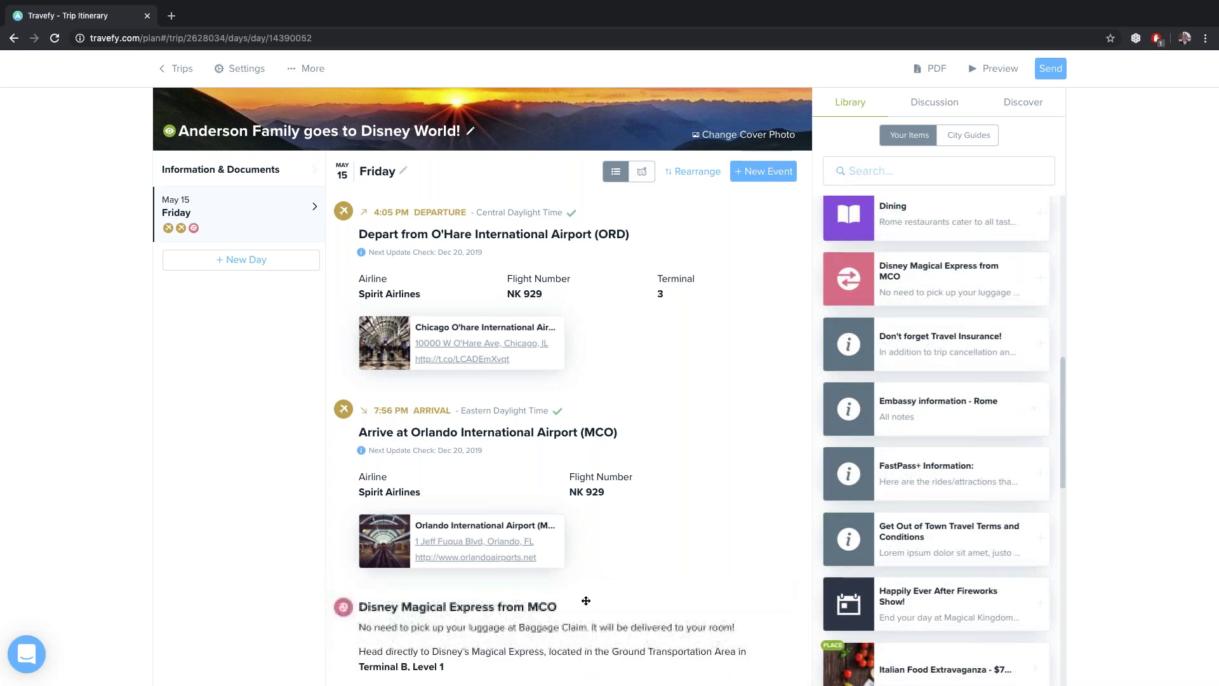
scroll(620, 553, down, 1)
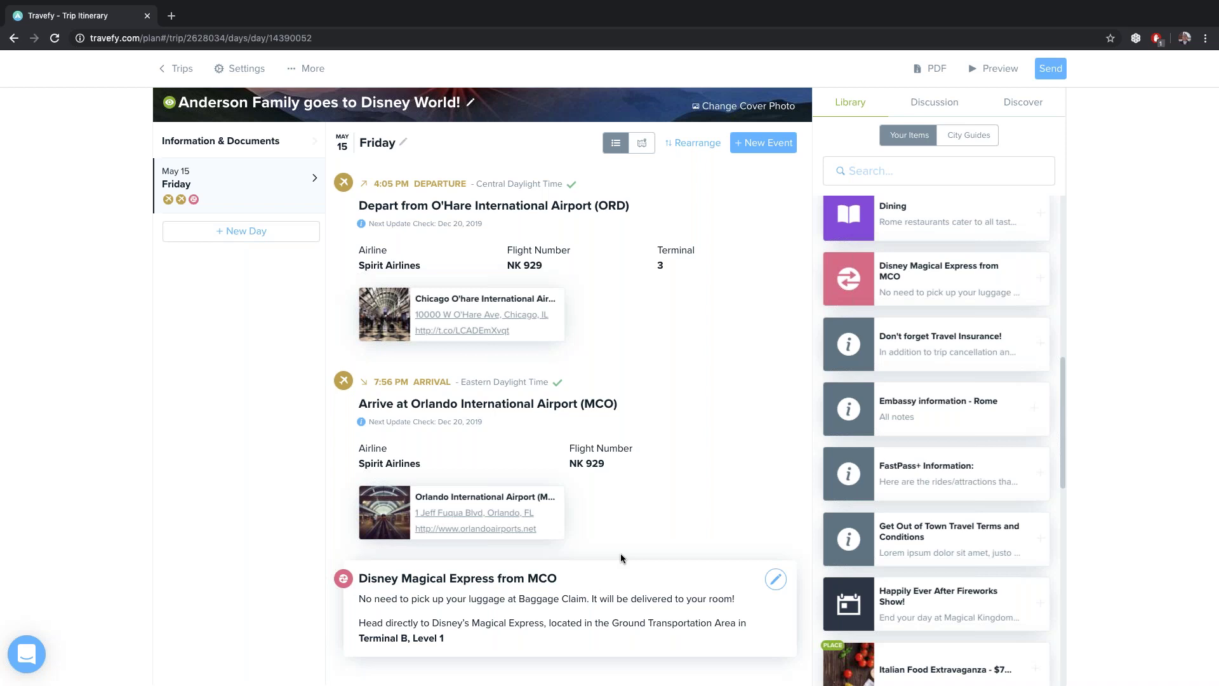
Give the Disney Magical Express transfer an 8:35 PM departure time and save it
click(775, 579)
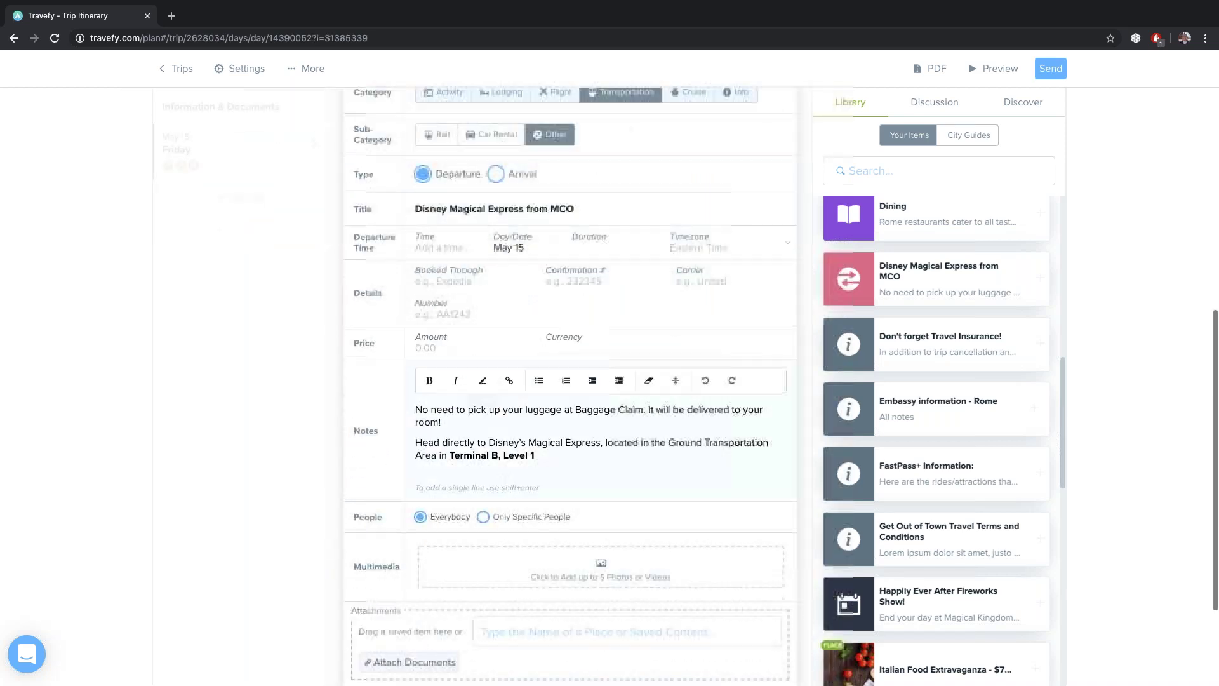
click(431, 252)
text(8)
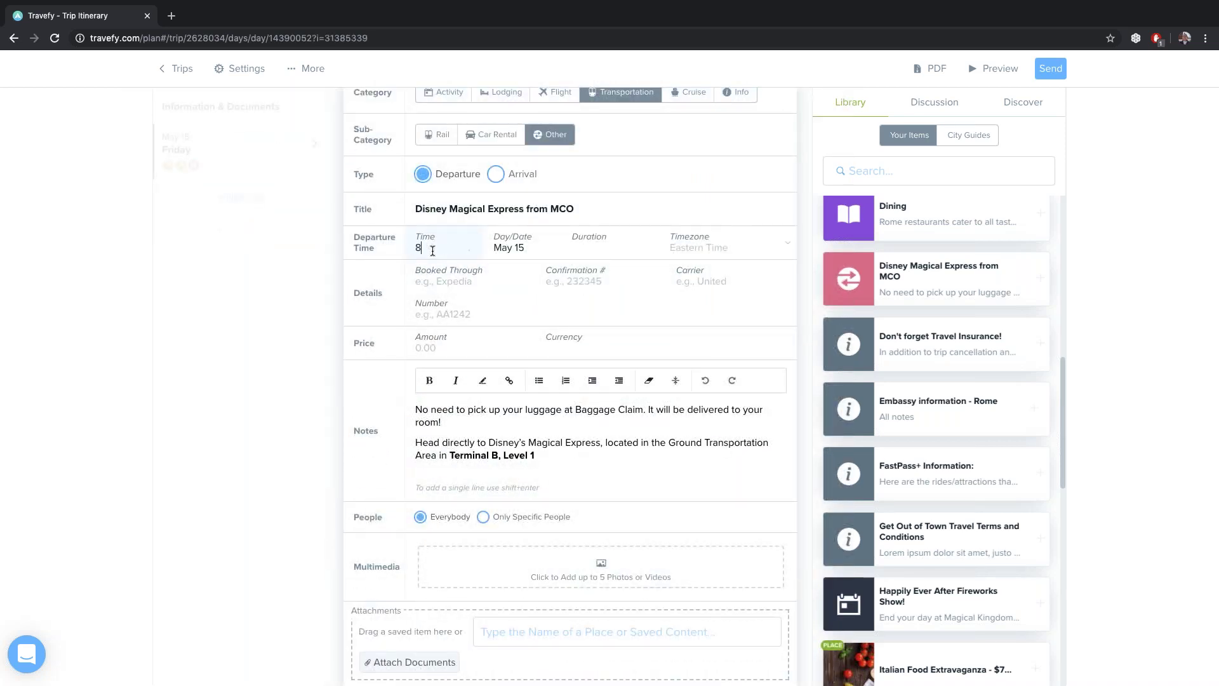
text(:35 PM)
scroll(490, 357, down, 2)
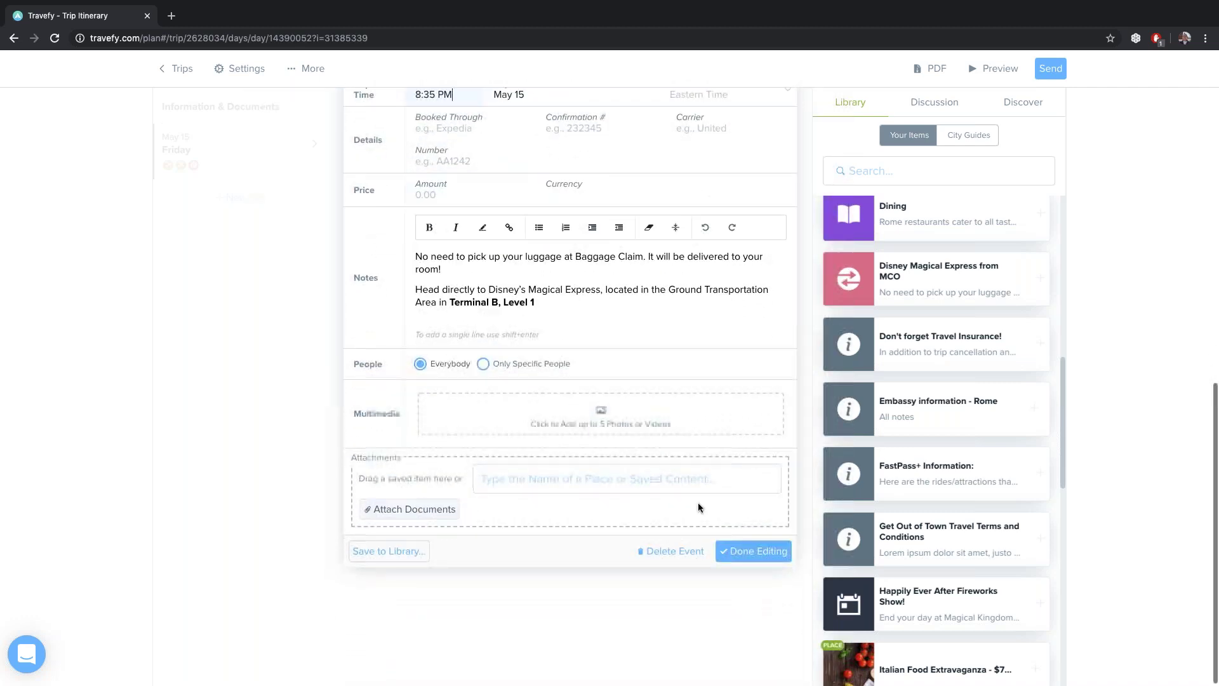
click(753, 551)
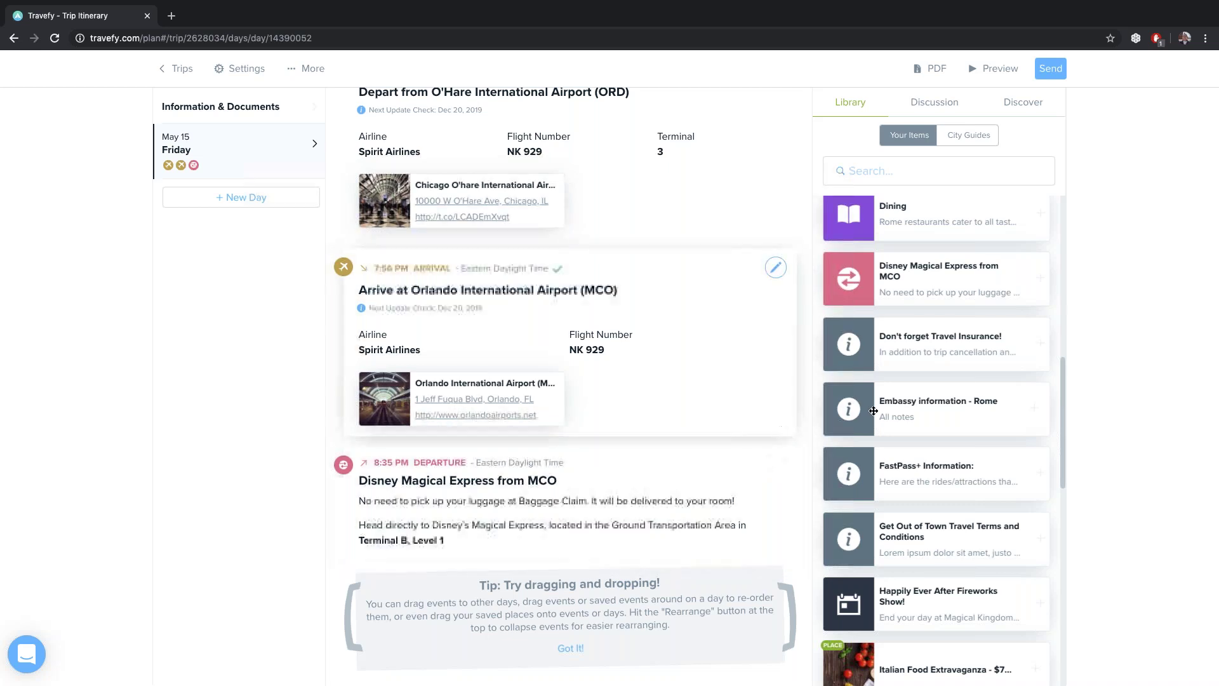
Add the Walt Disney World Swan library card below the Magical Express transfer
scroll(895, 389, up, 1)
scroll(894, 390, up, 5)
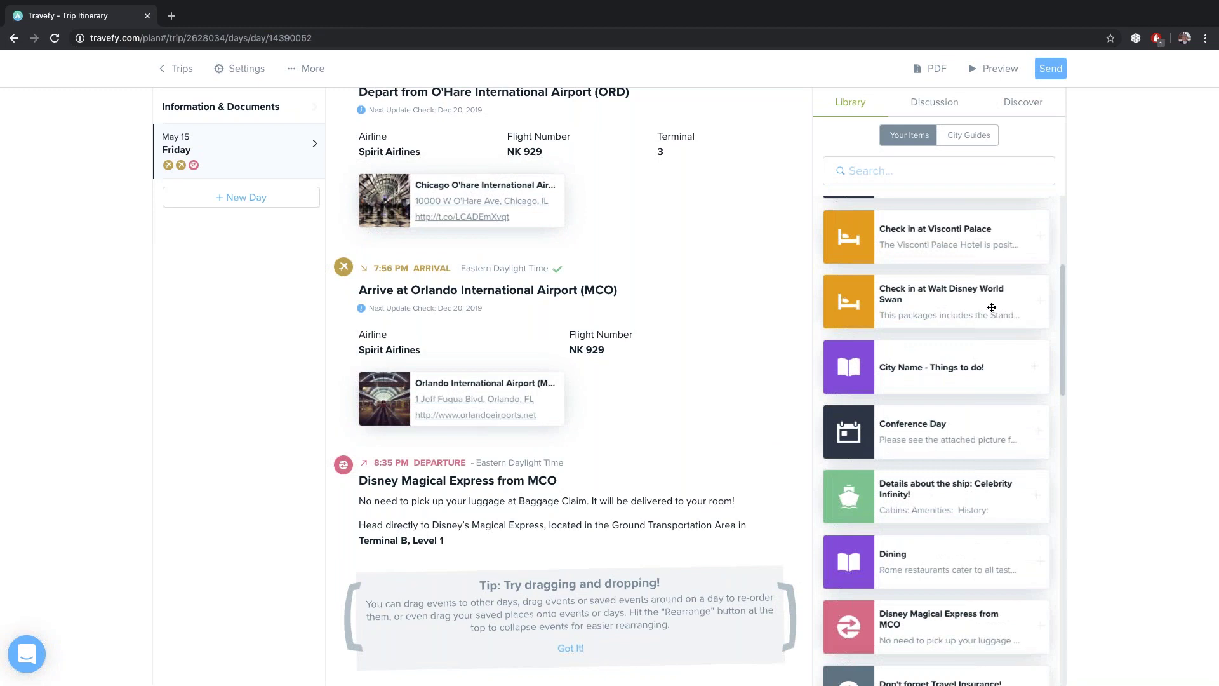
drag(554, 619, 574, 590)
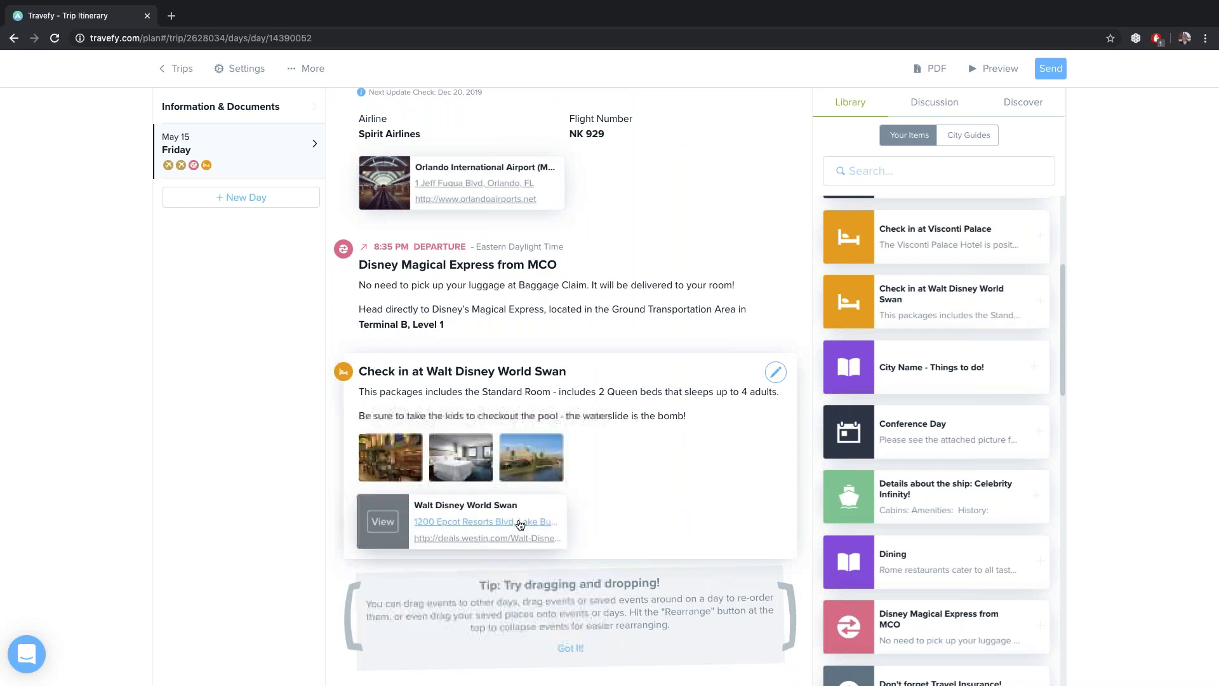
Set the Swan check-in time to 9:30 PM, enter the booking confirmation number, and save
click(776, 373)
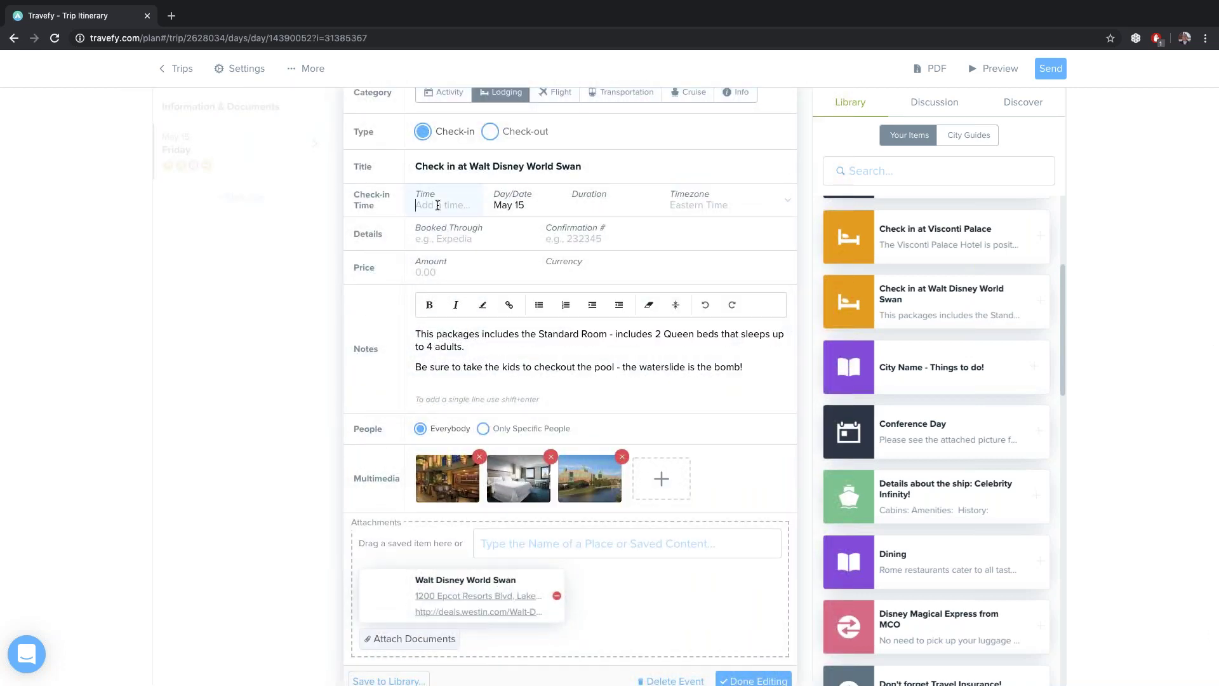
text(9:30 pm)
click(563, 240)
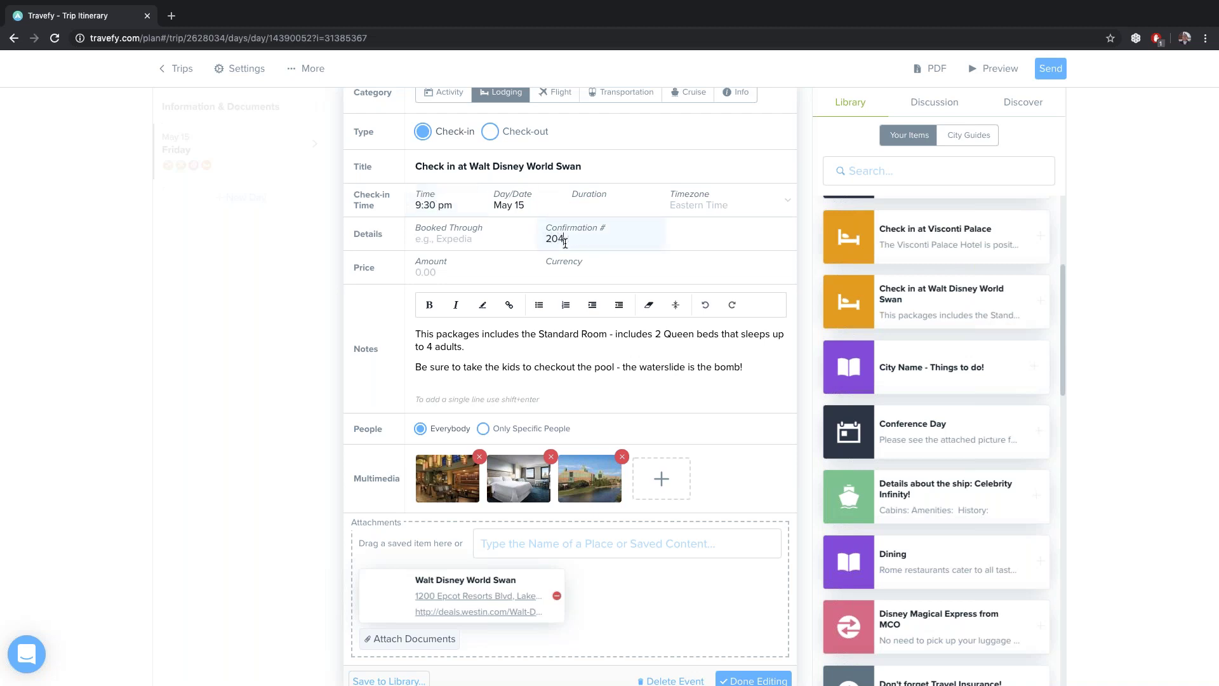
scroll(728, 528, down, 2)
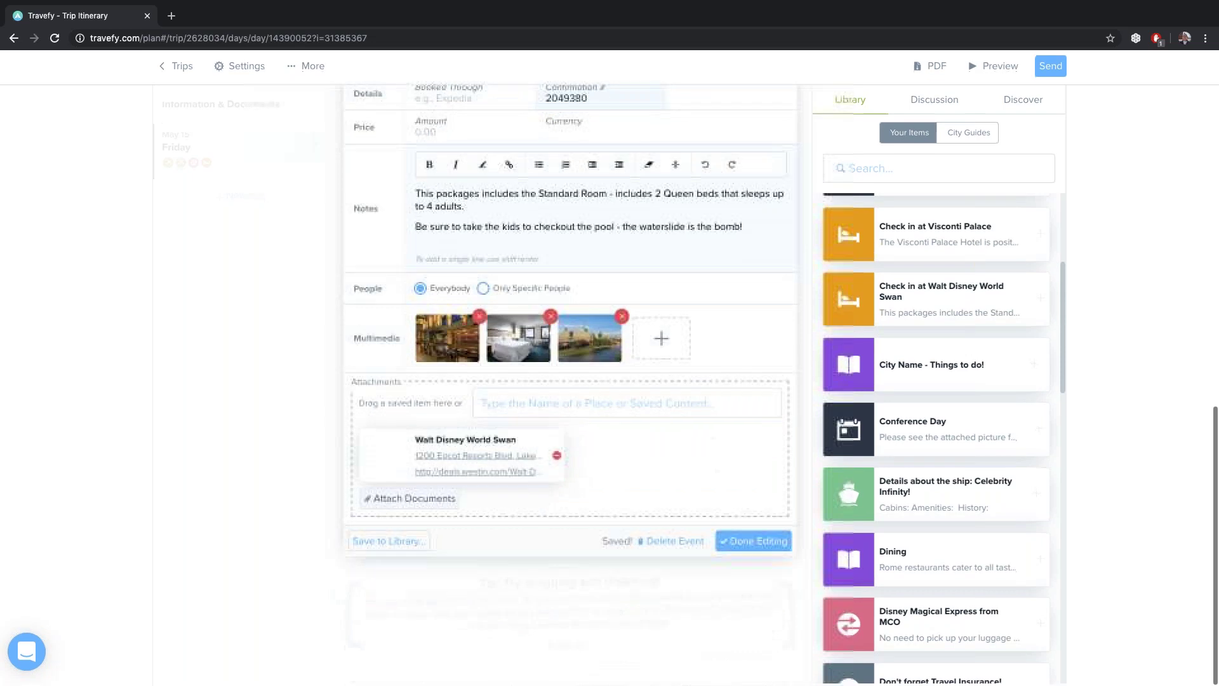
click(729, 539)
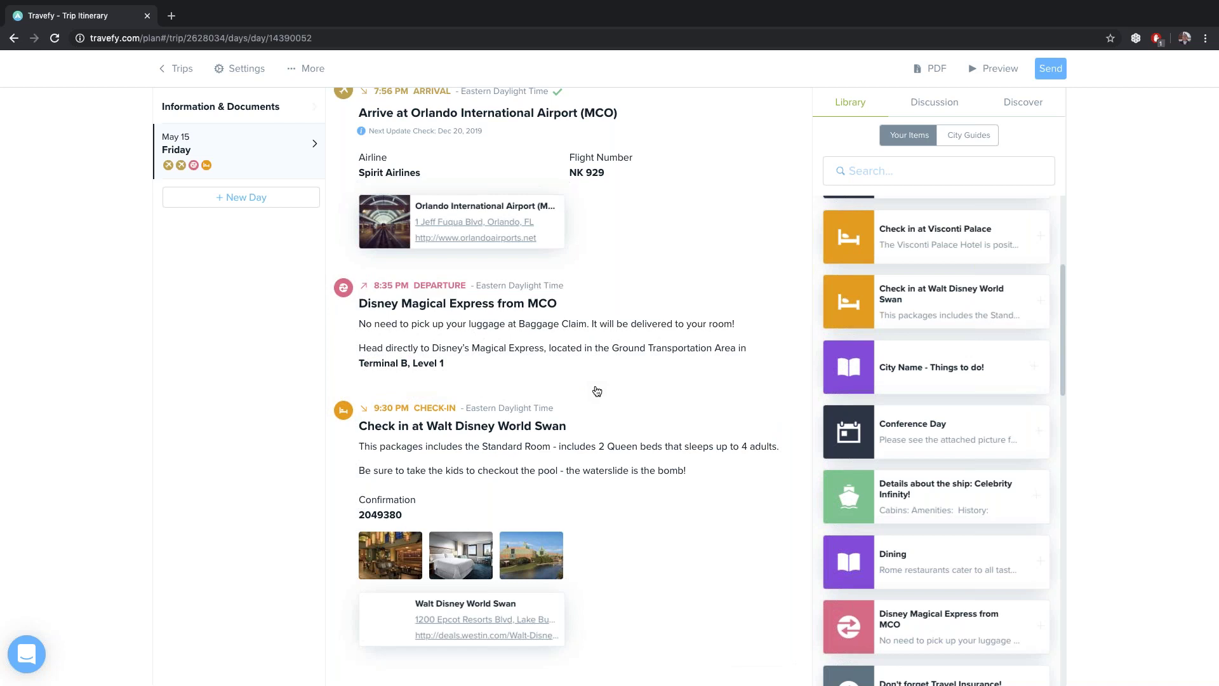
scroll(261, 242, up, 2)
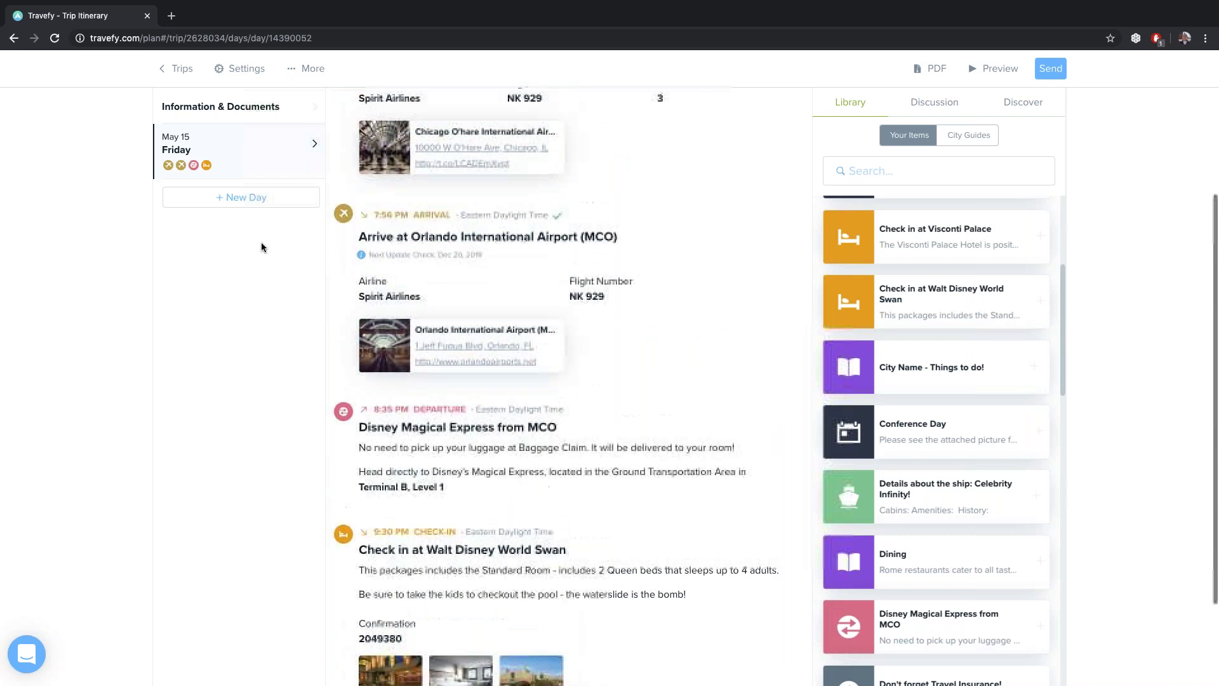
Add a Saturday, May 16 day to the trip and open its empty itinerary
click(247, 197)
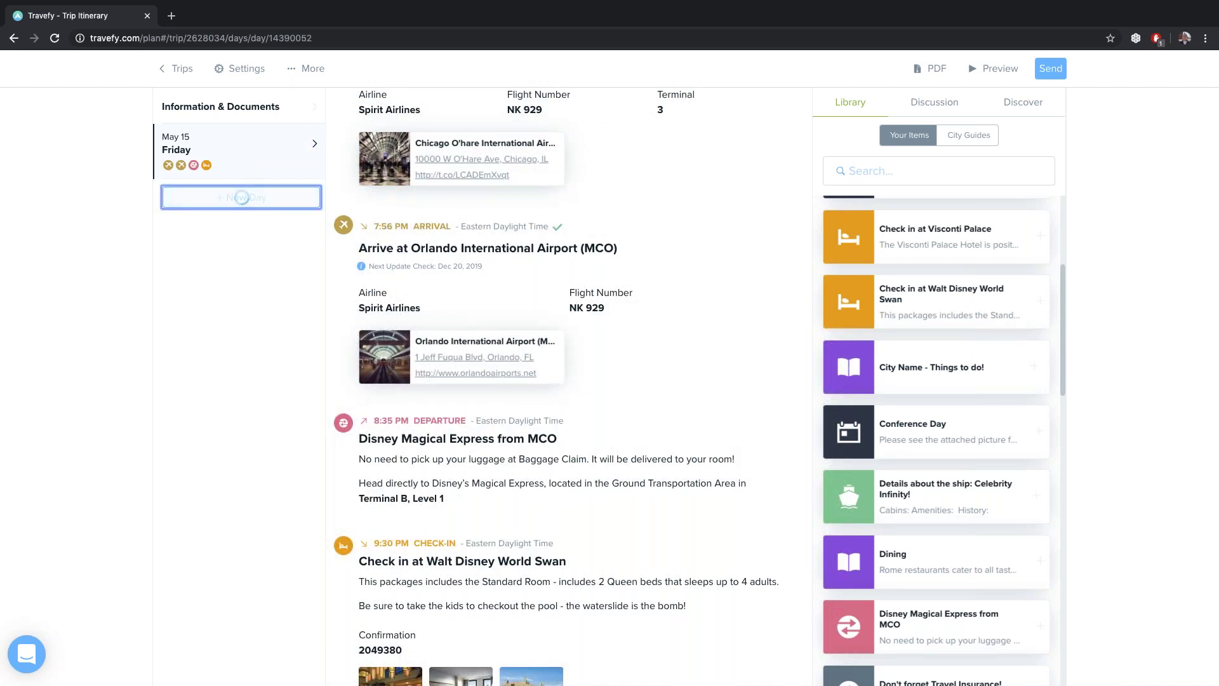
click(251, 197)
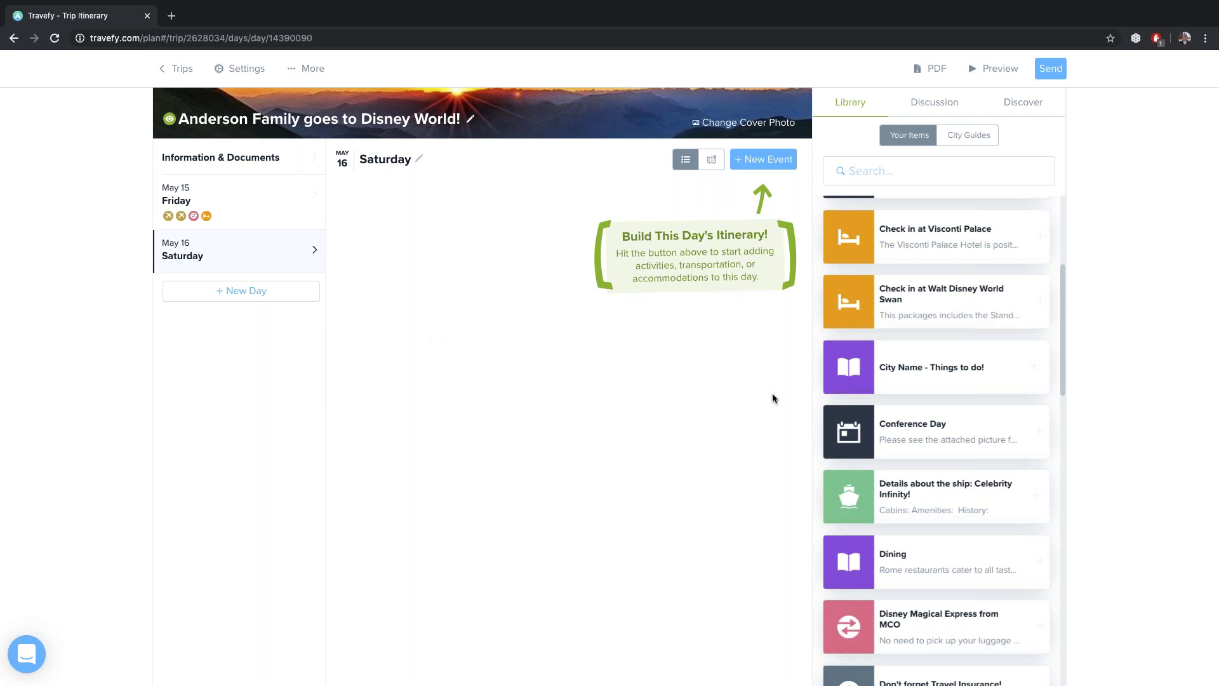
scroll(888, 388, down, 2)
scroll(887, 387, down, 4)
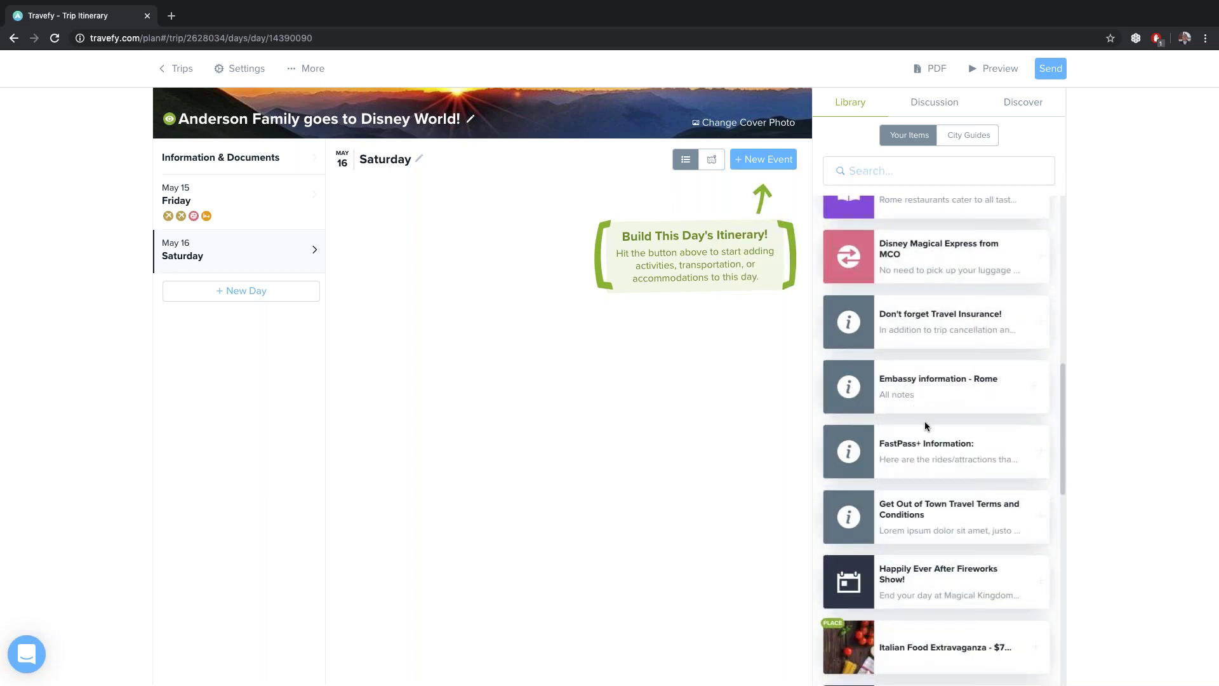
Drop the FastPass+ Information note onto Saturday and enter Space Mountain as ride 1
drag(971, 449, 523, 358)
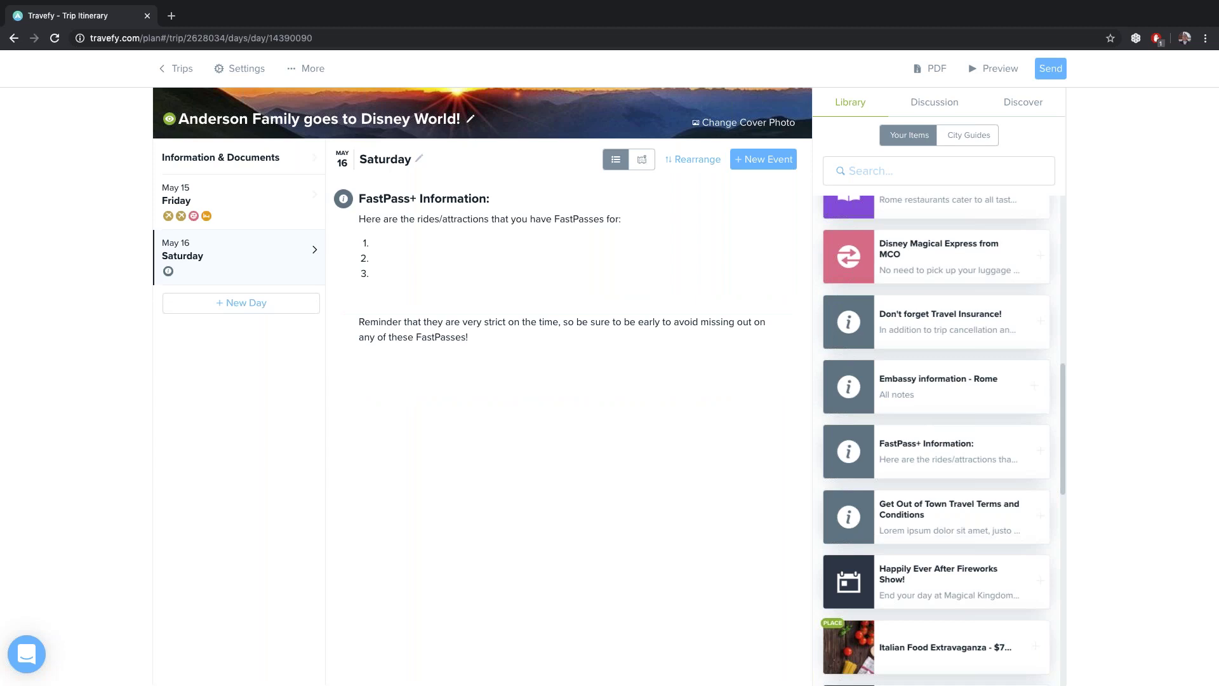
click(775, 198)
click(479, 260)
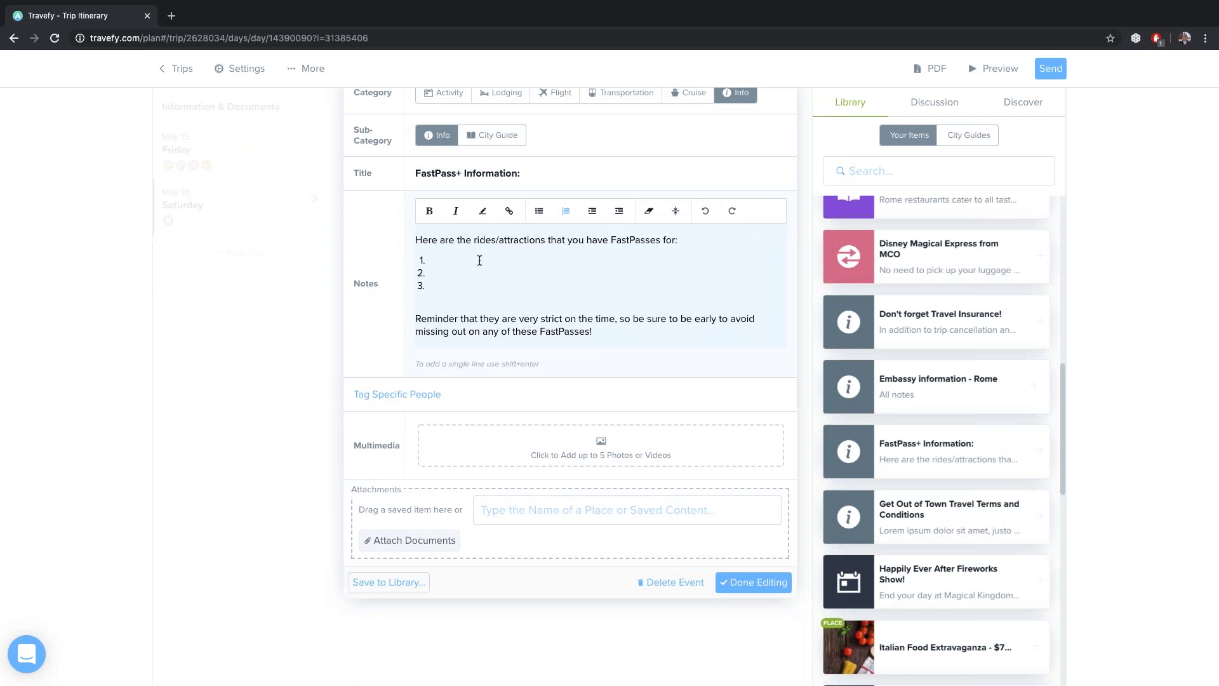
text(Space Mountn)
key(BackSpace)
key(BackSpace)
text(tain)
List Peter Pan's Flight and Pirates of the Caribbean as rides 2 and 3, then save
click(463, 276)
text(Peter Pan's )
text(Flight 3. )
text(Pirates of the )
text(Caribee)
key(BackSpace)
key(BackSpace)
text(bean)
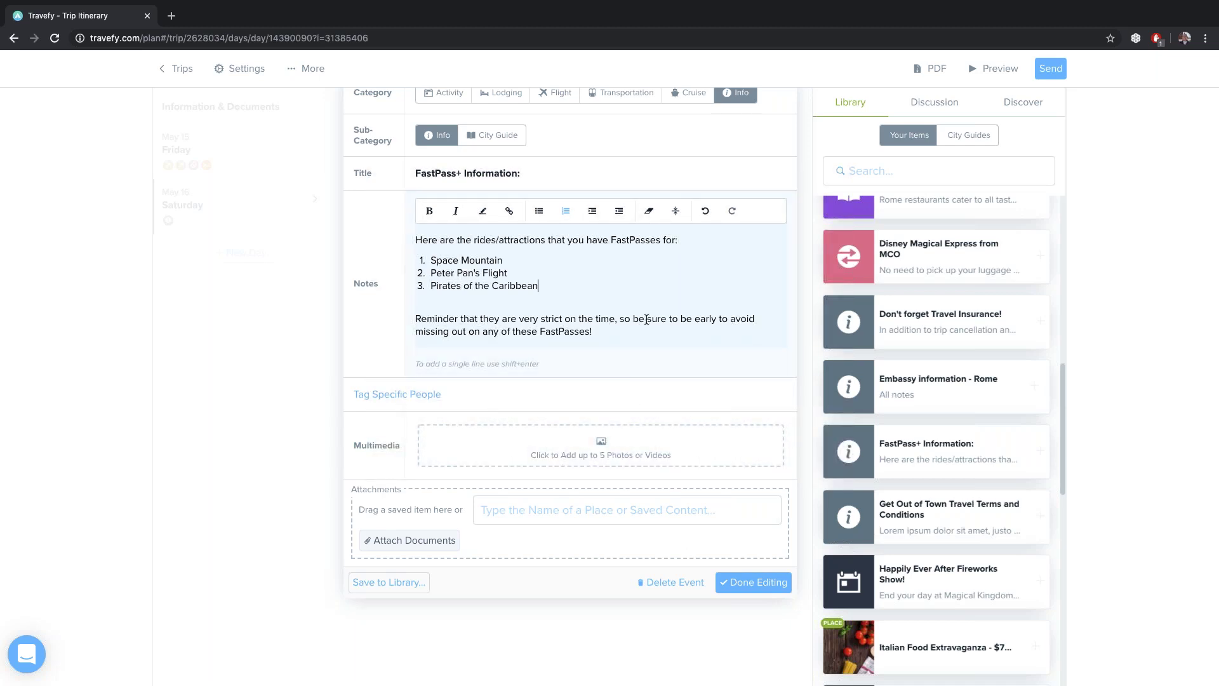
click(739, 583)
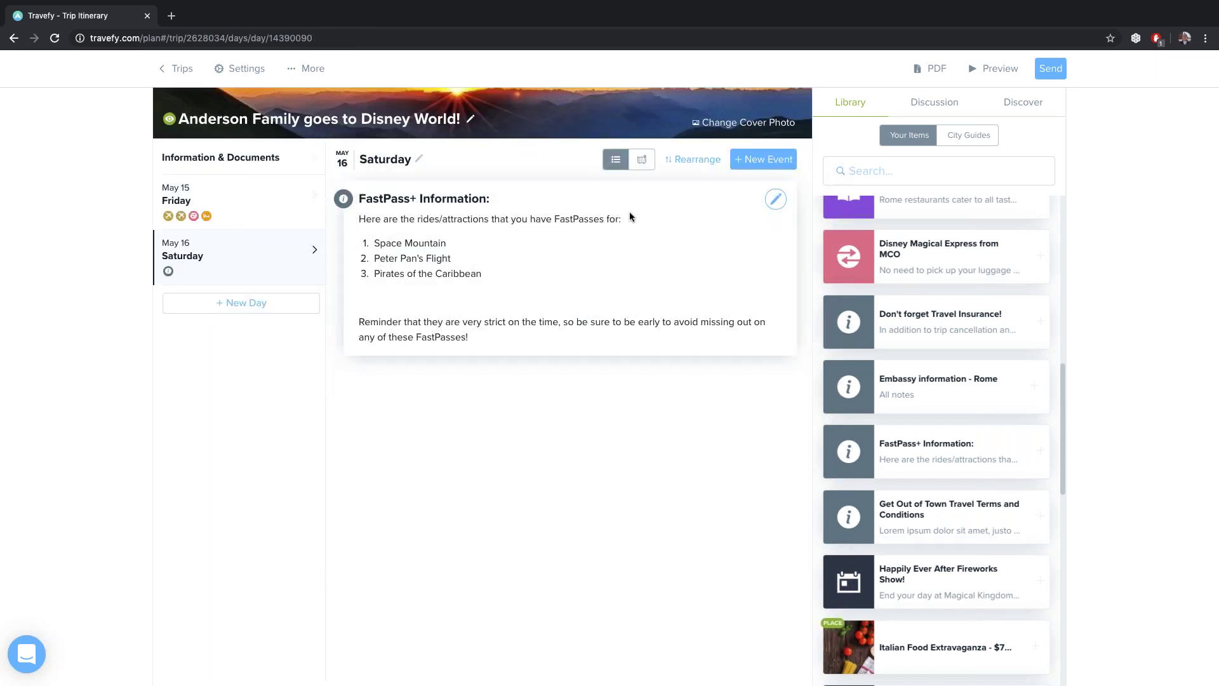
Create a Saturday activity titled 'FastPass for Space Mountain'
click(772, 164)
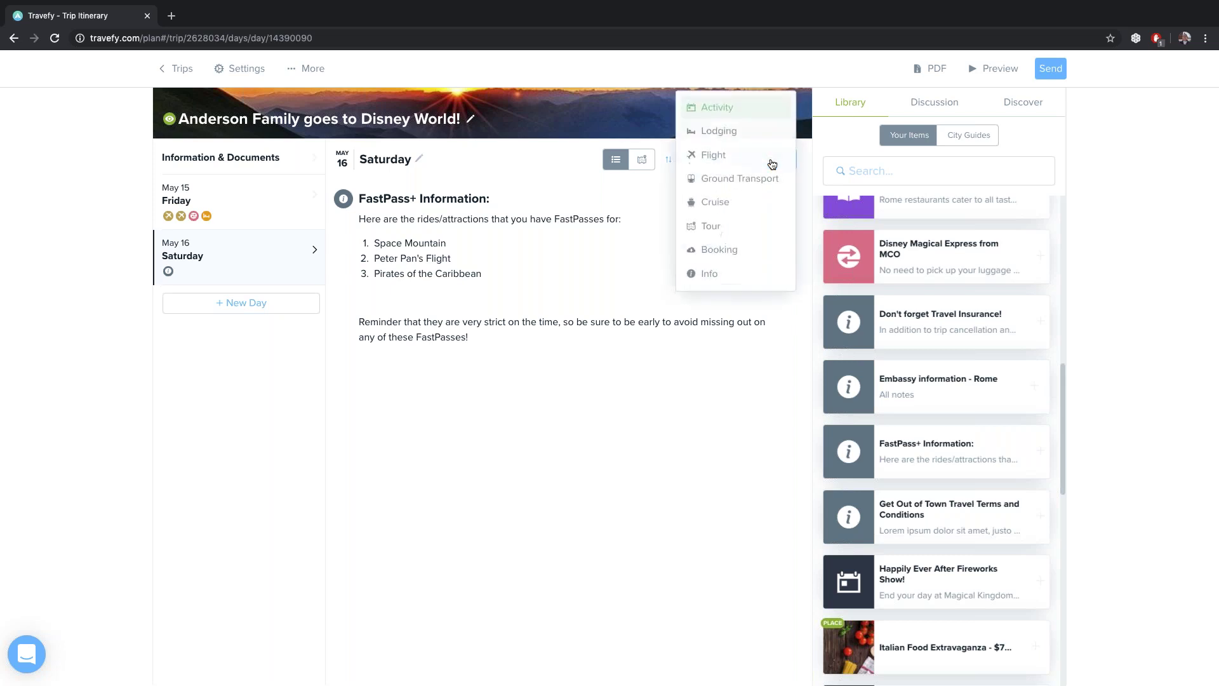
click(723, 108)
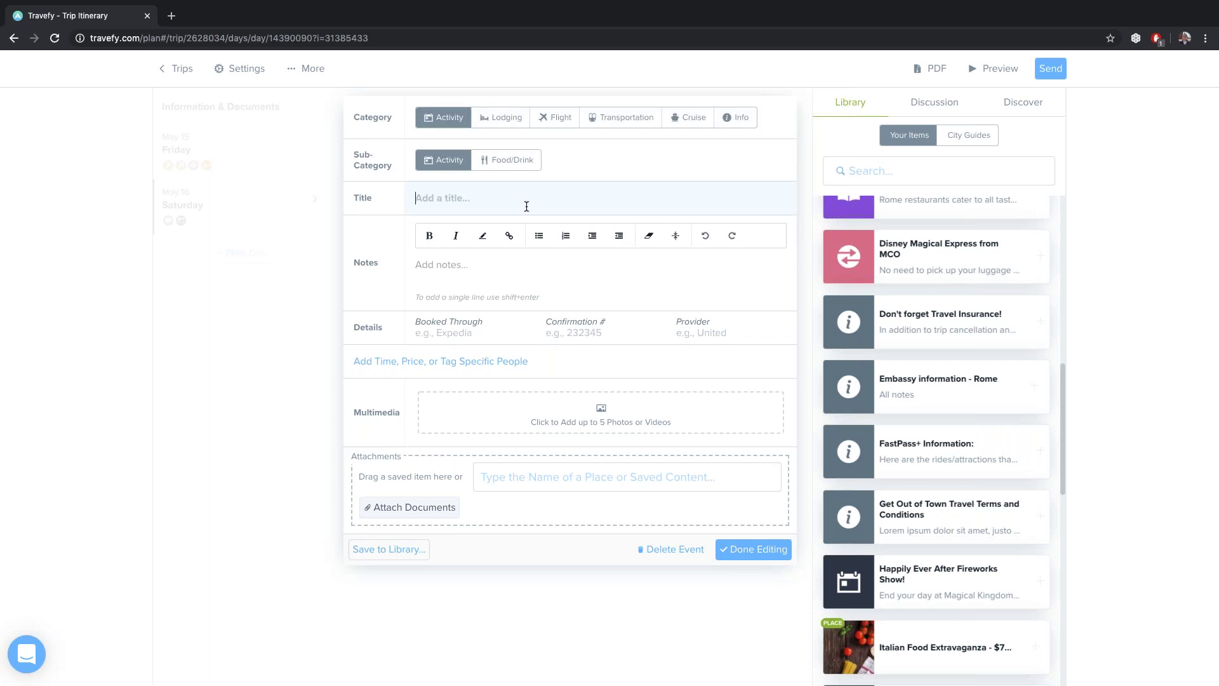
text(FastPass for Space Mountain)
click(493, 272)
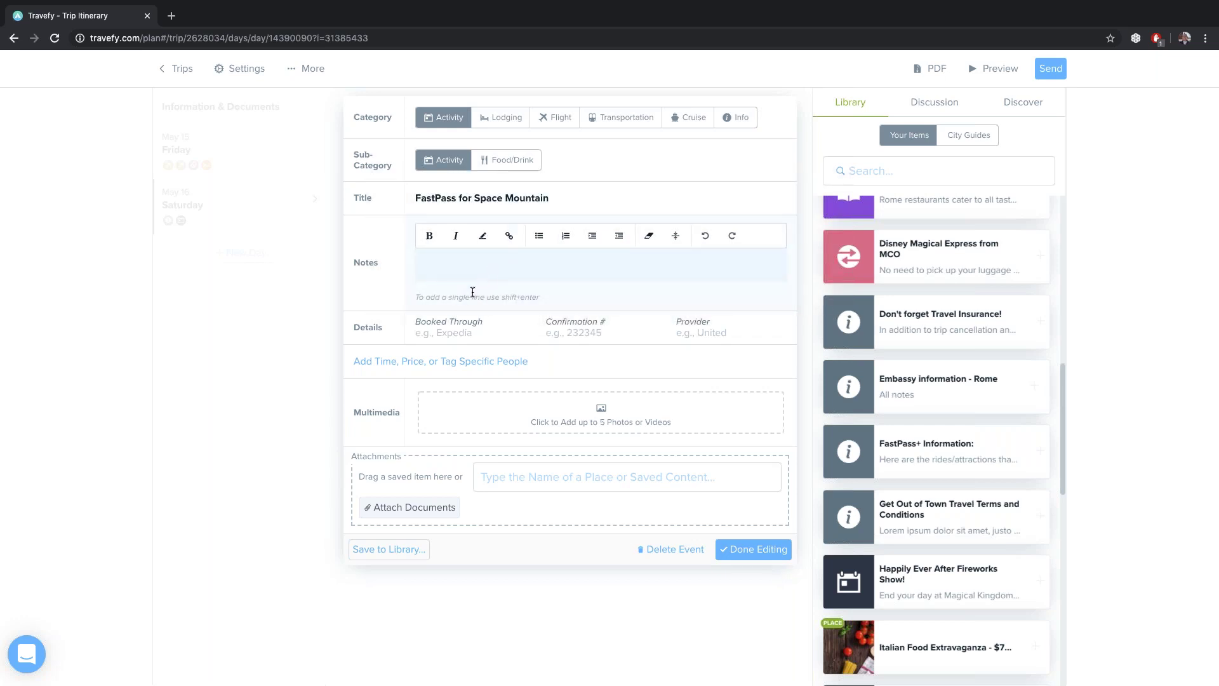
click(421, 362)
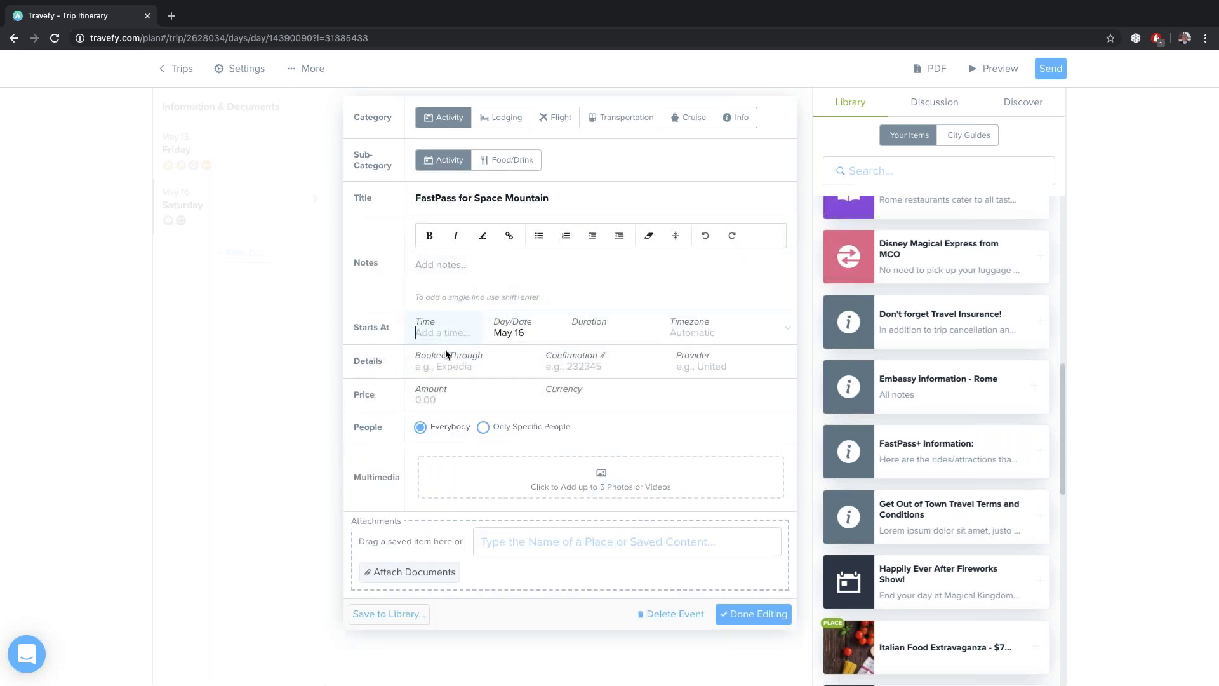
click(447, 270)
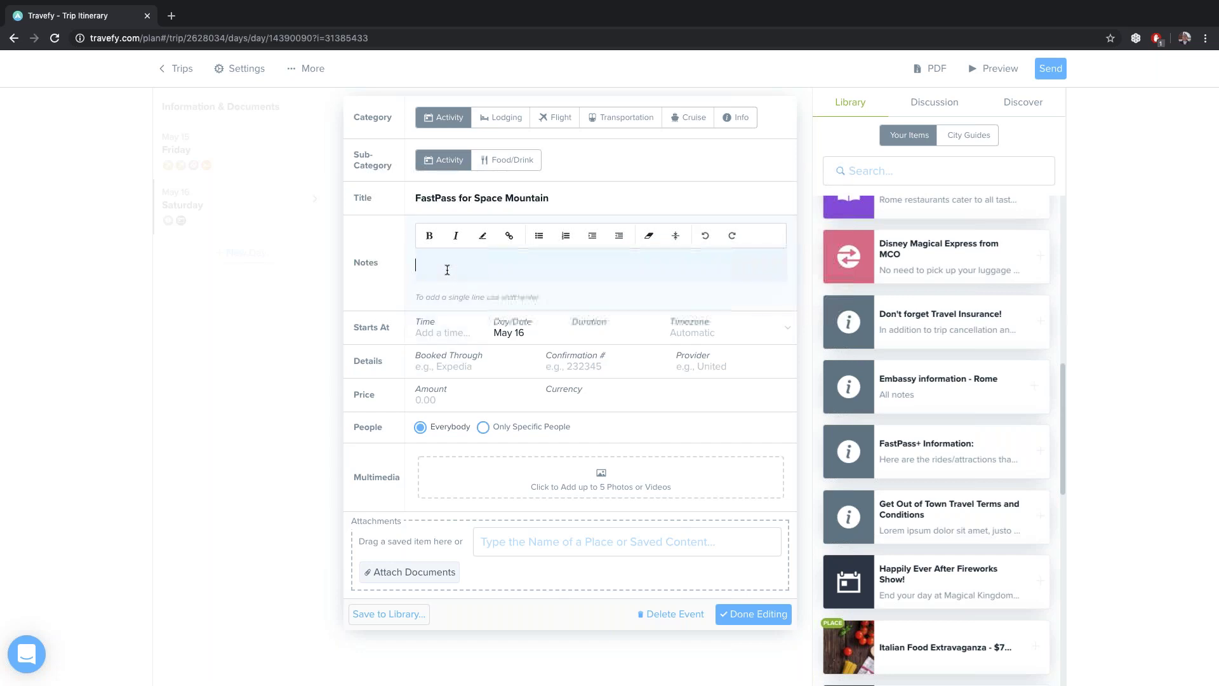
Write the note 'Height Requirement: 44 inches' in the activity
text(Height Requirement 44 inches)
click(505, 264)
text(:)
Set the activity time to 9:25 AM and save the event
click(462, 336)
text(9)
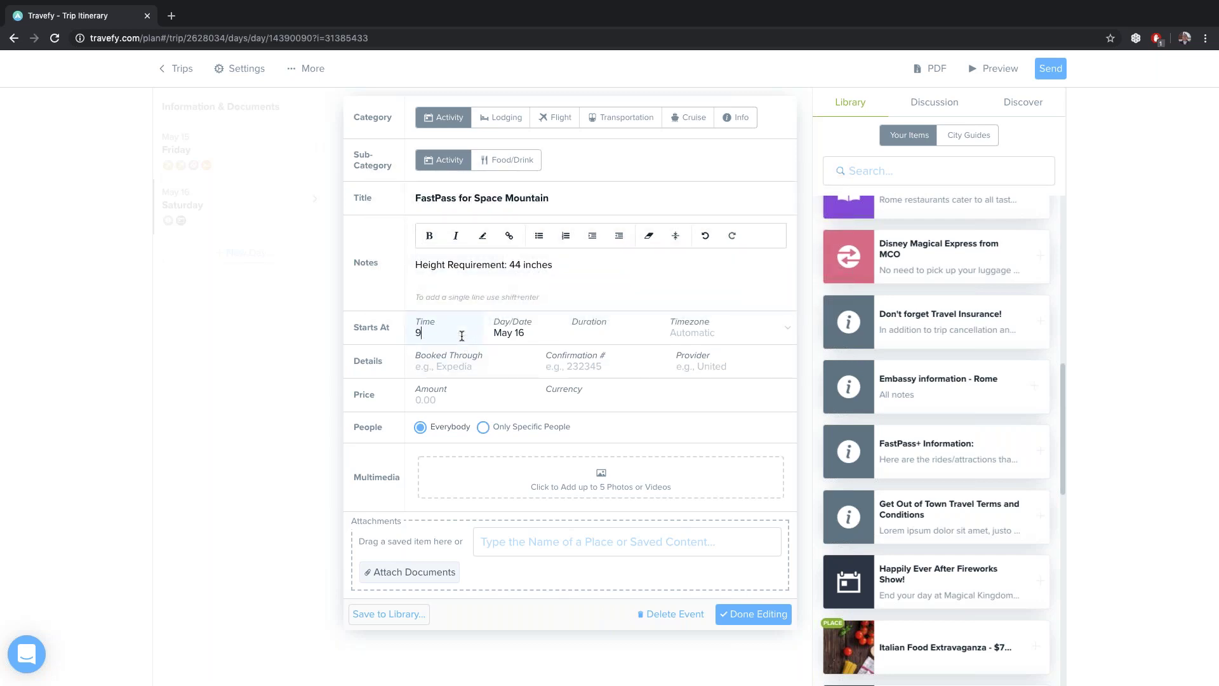
text(:25am)
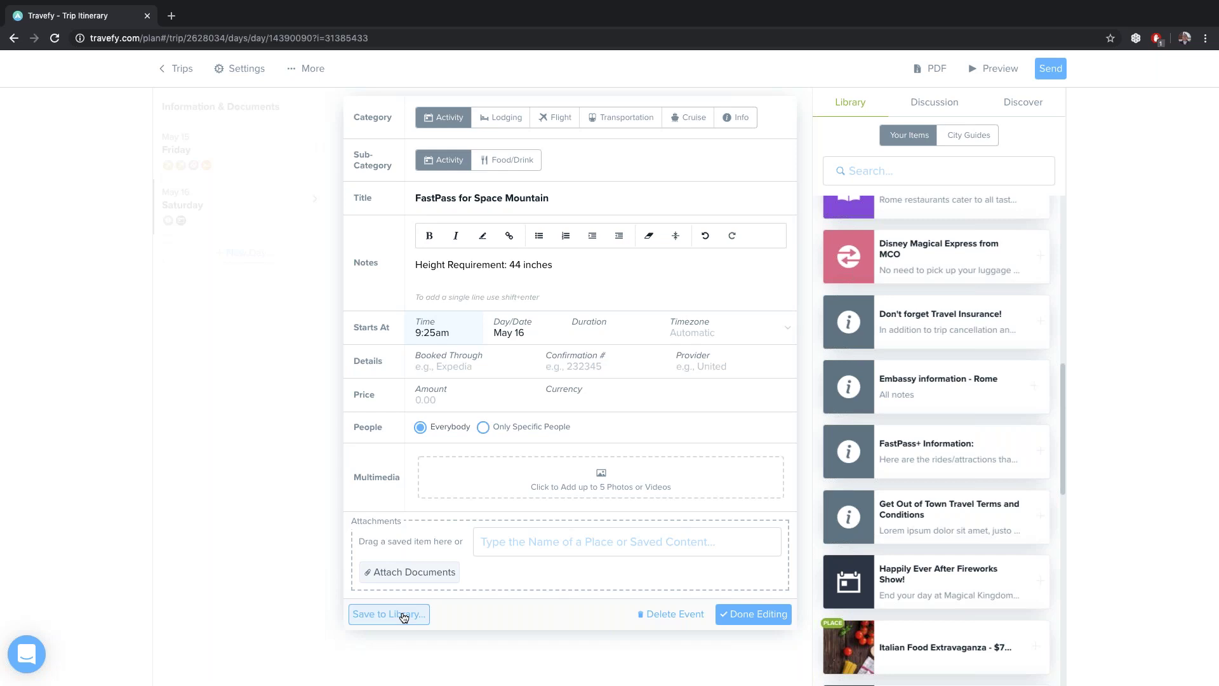
click(740, 612)
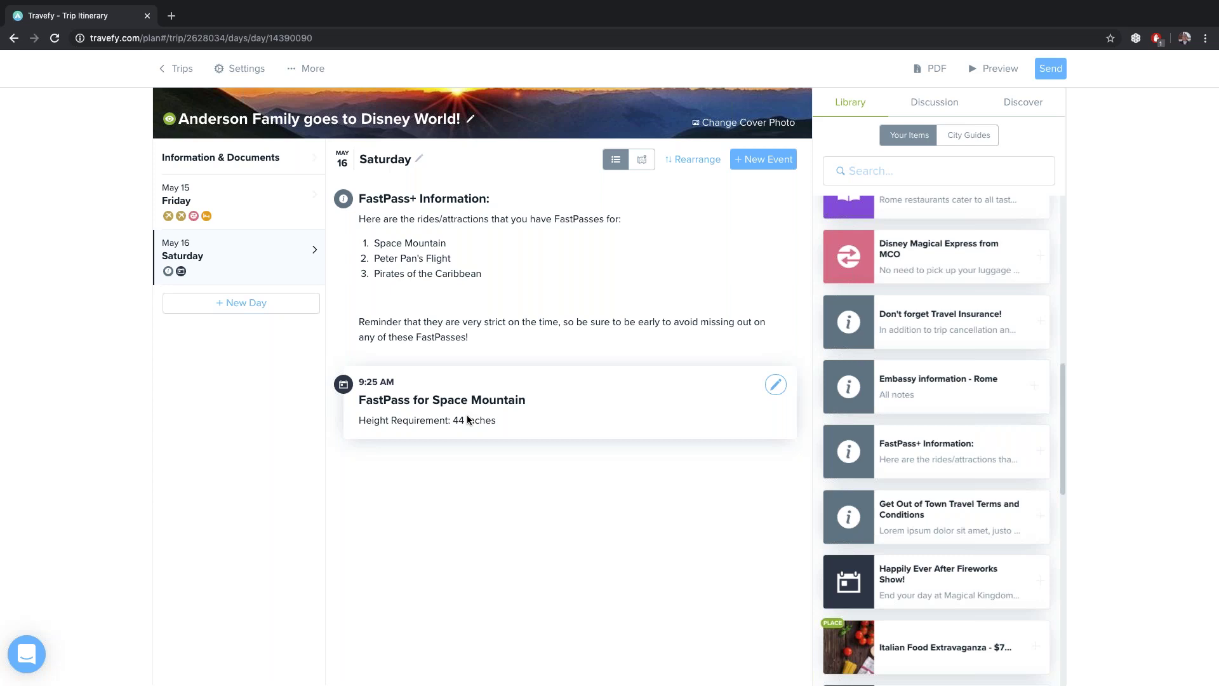
Create a Food/Drink activity on Saturday titled 'Gaston's Tavern'
click(790, 163)
click(731, 105)
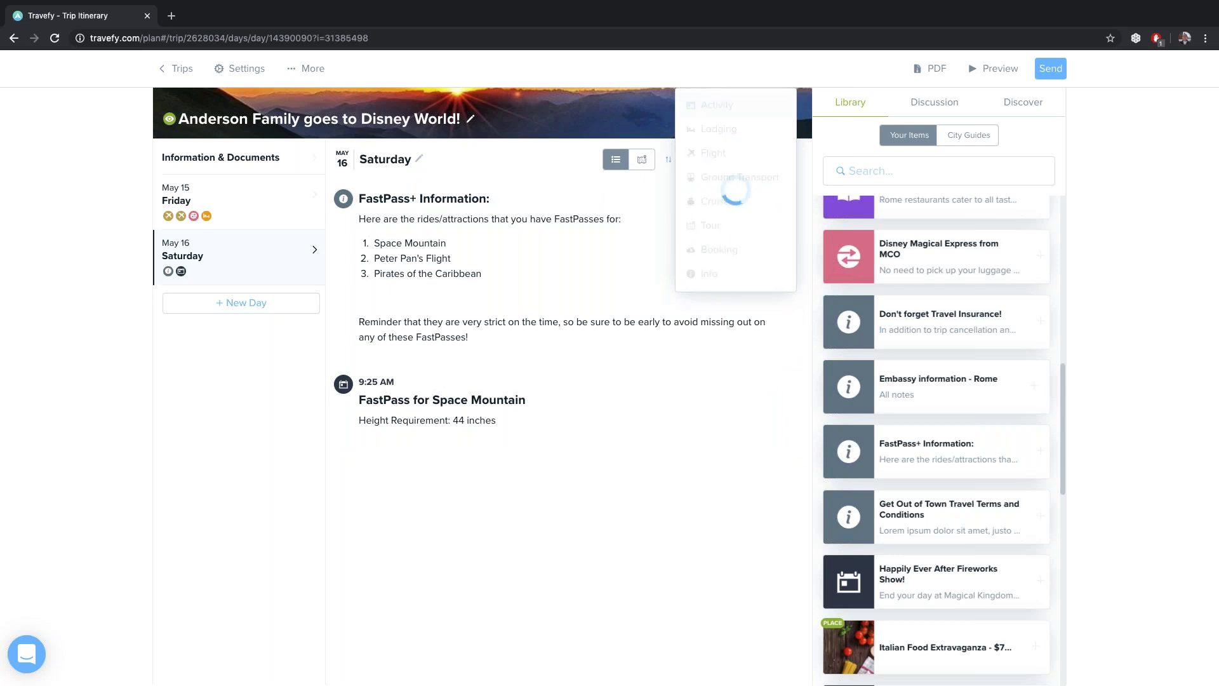
click(502, 159)
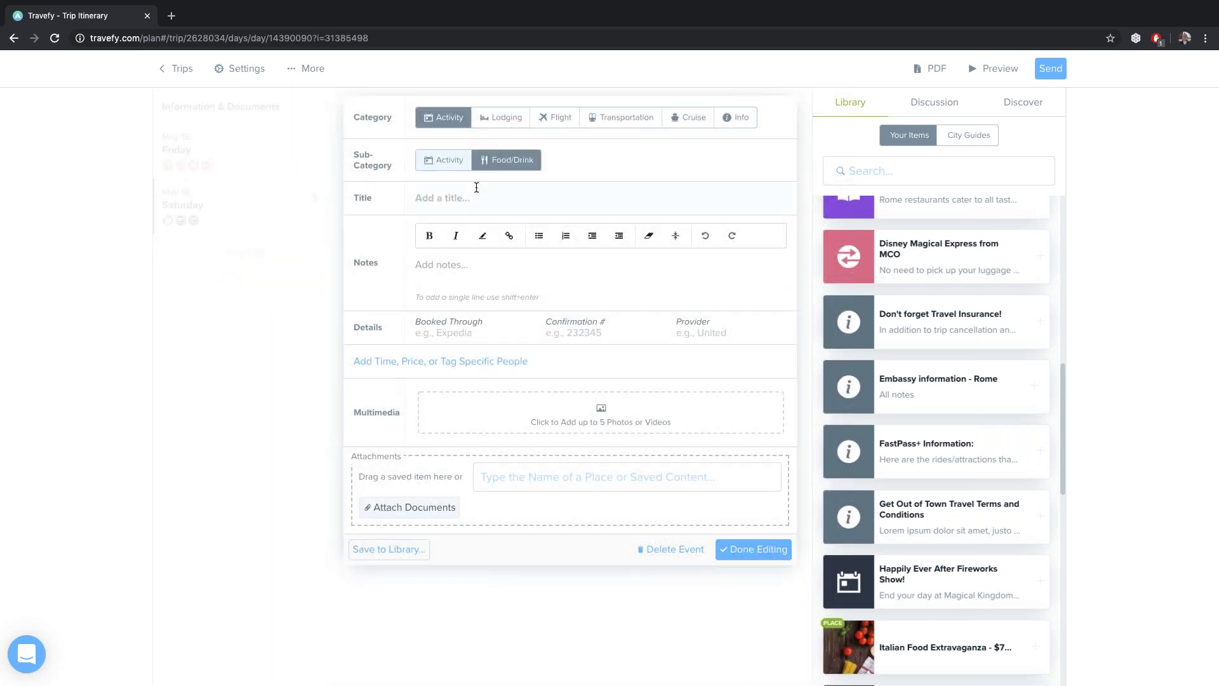
text(Gaston')
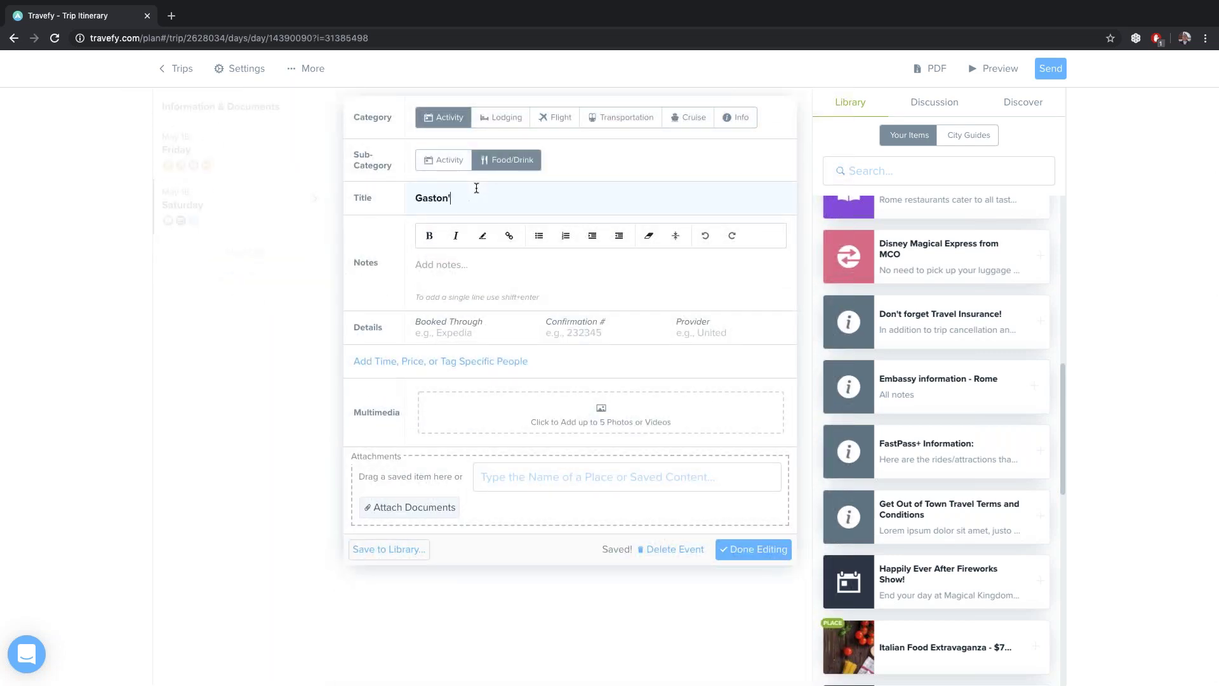
text(s Tavern)
Add the note 'Menu items that are included, works with Meal Plan' and a 7:00 PM time
click(437, 270)
text(Menu)
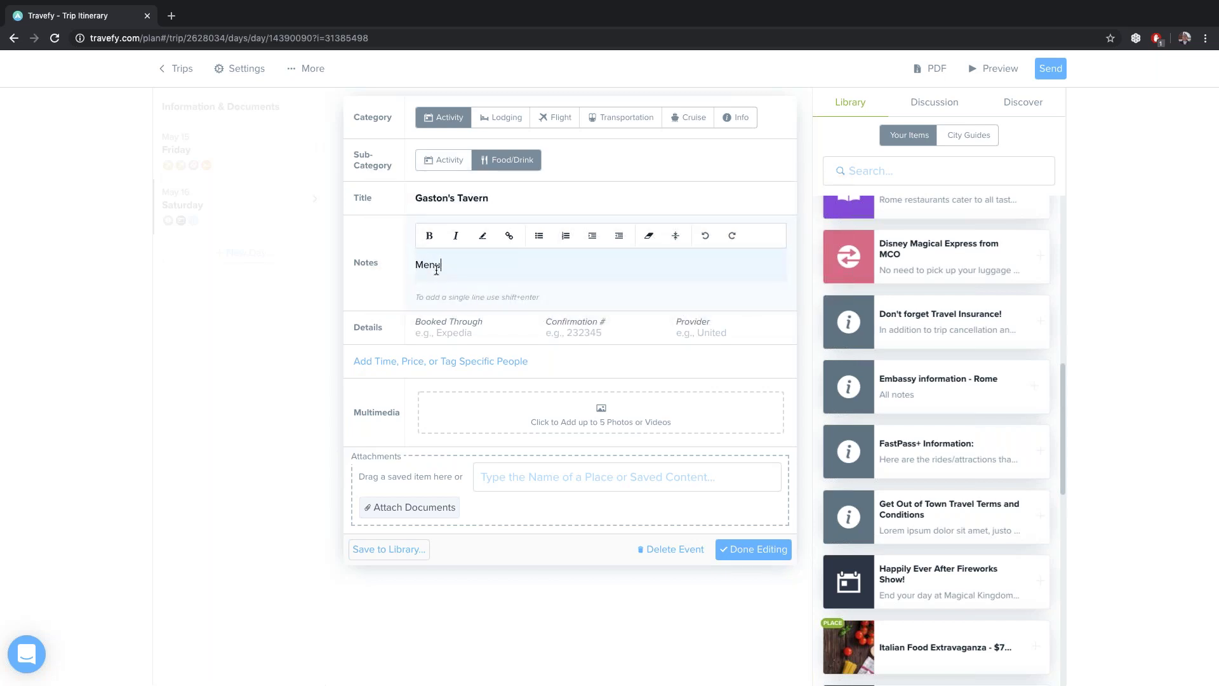
text( items that are included, works with Meal Plan)
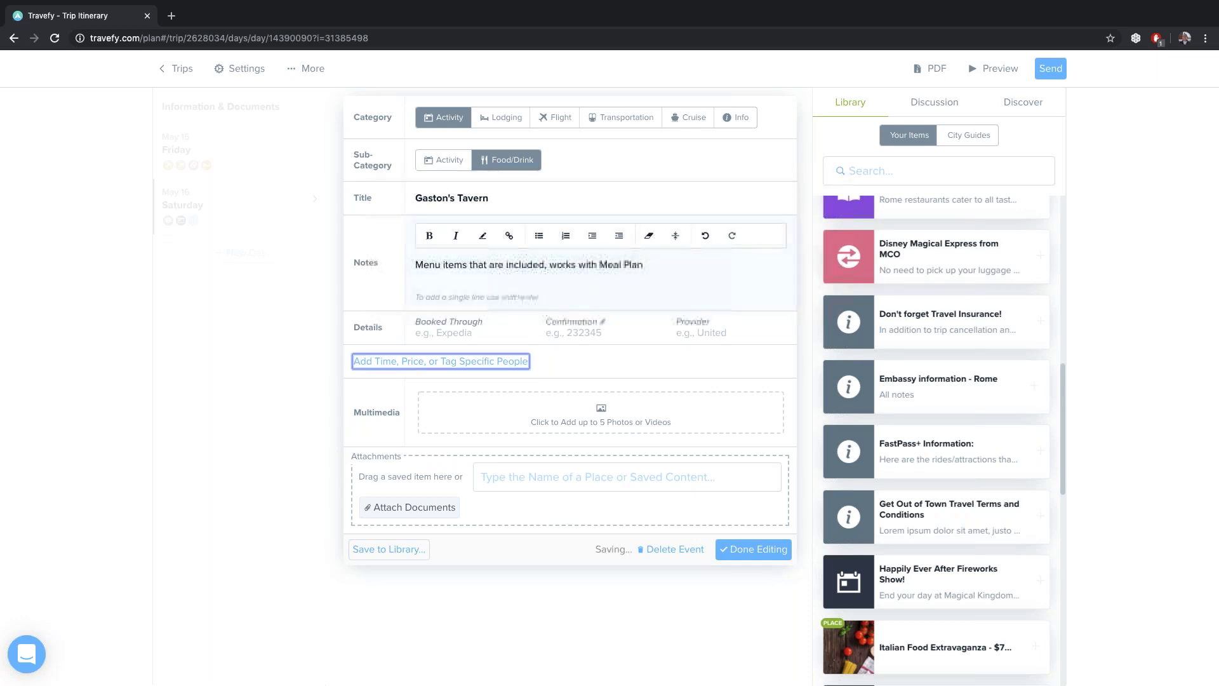
click(438, 361)
text(7:00pm)
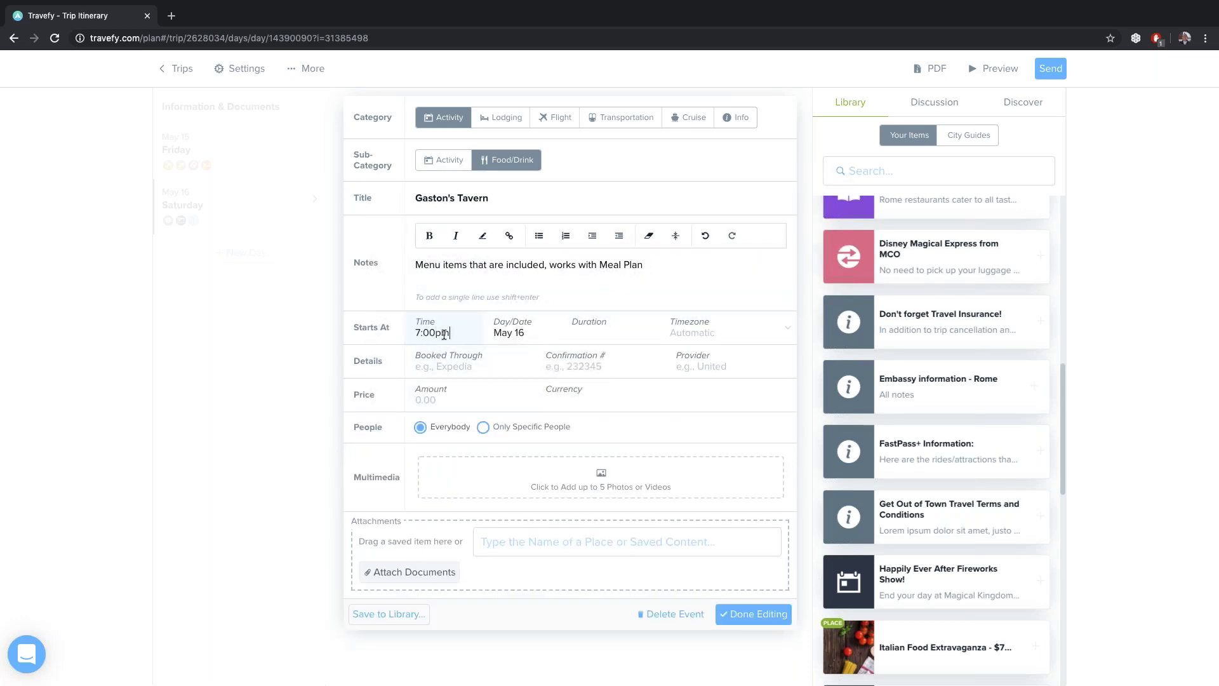
Add a bold 'Disney Professional Tip!' line recommending LeFou's Brew, then save the event
click(681, 268)
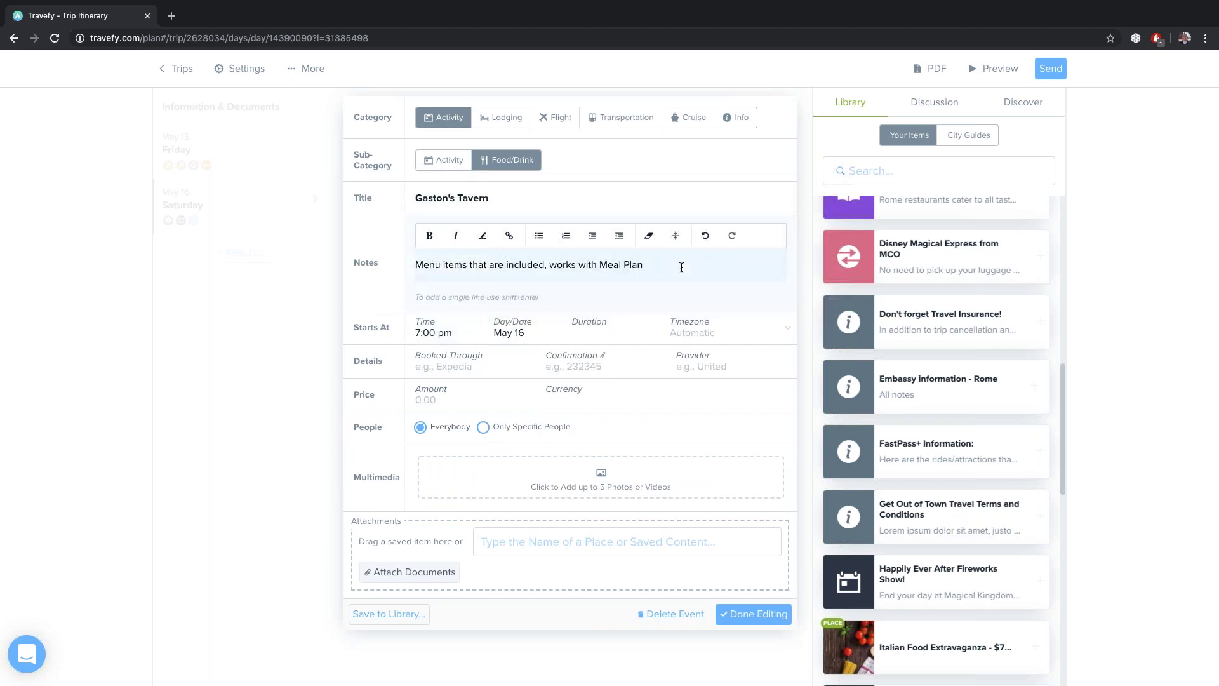
key(Return)
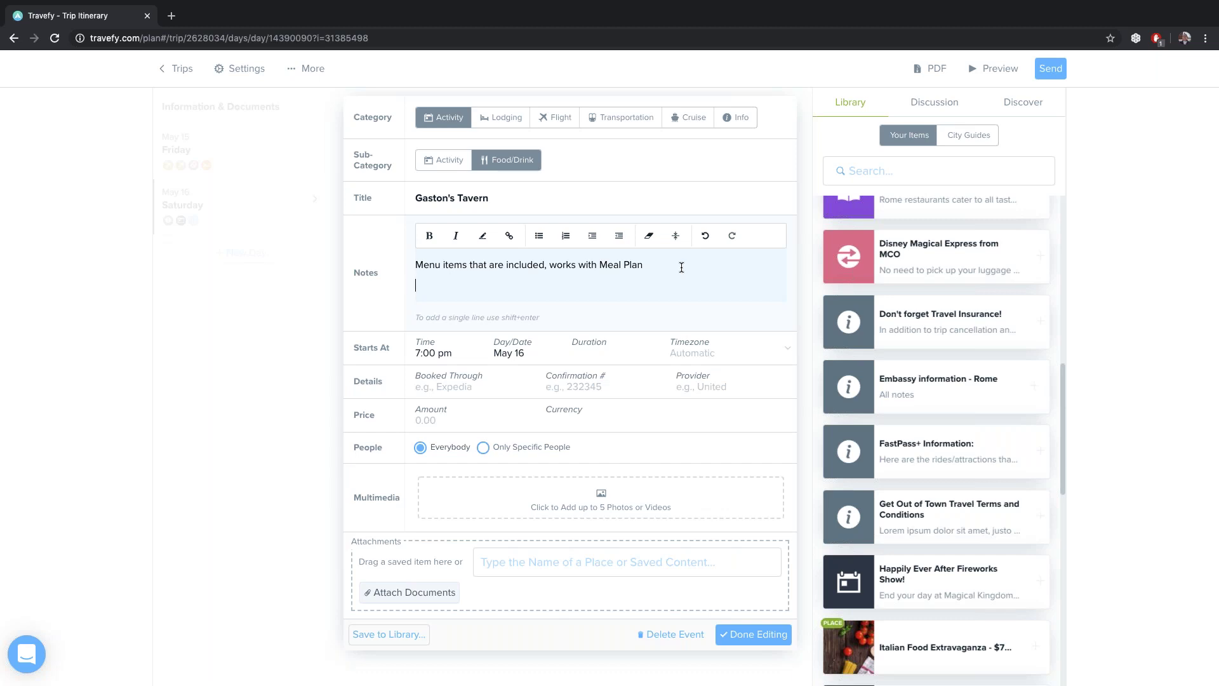
text(Disney Professional Tip!)
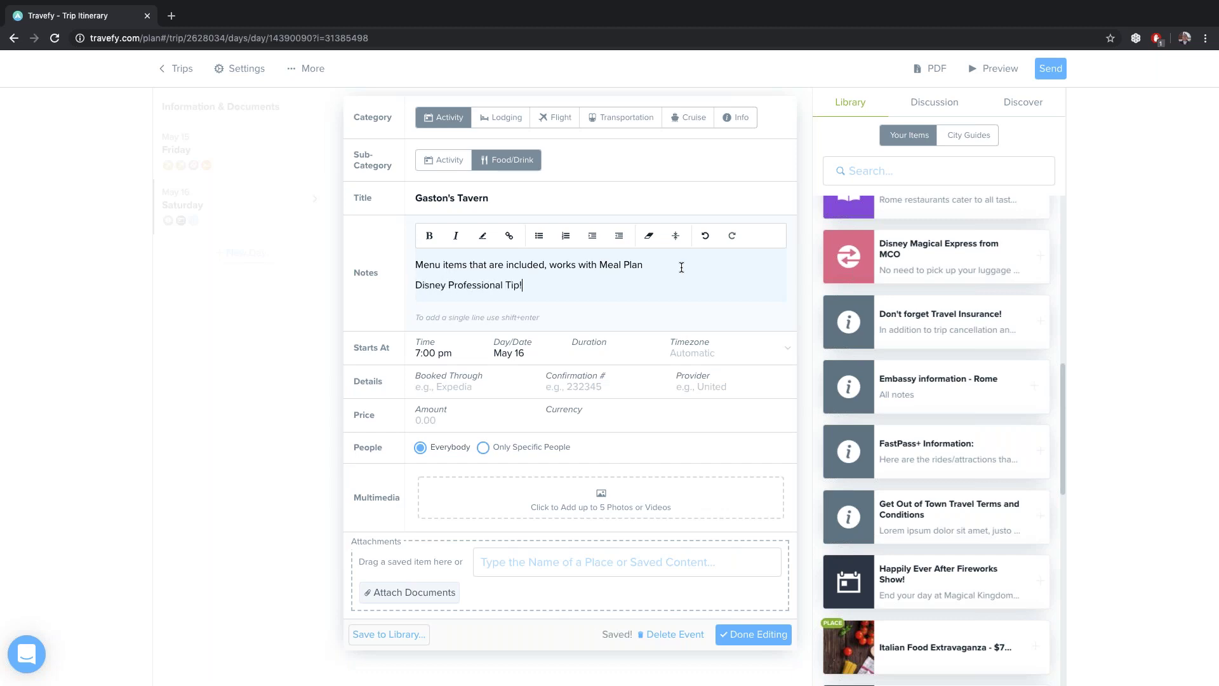
drag(527, 285, 409, 284)
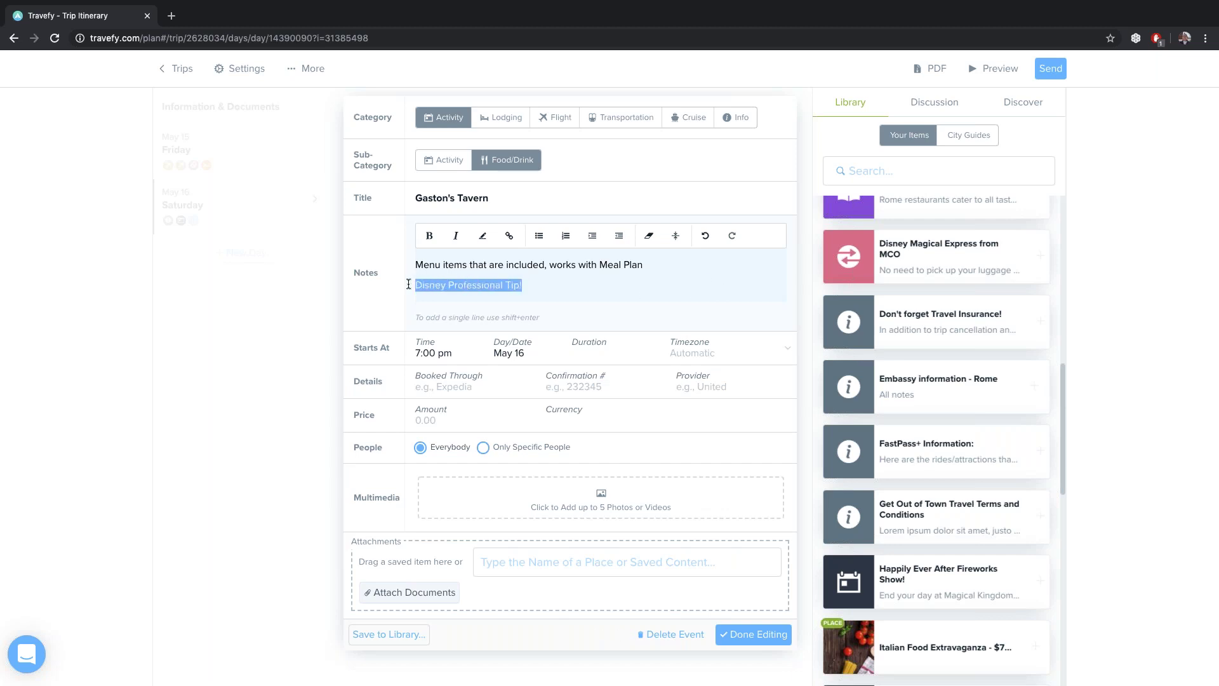
click(429, 236)
click(556, 290)
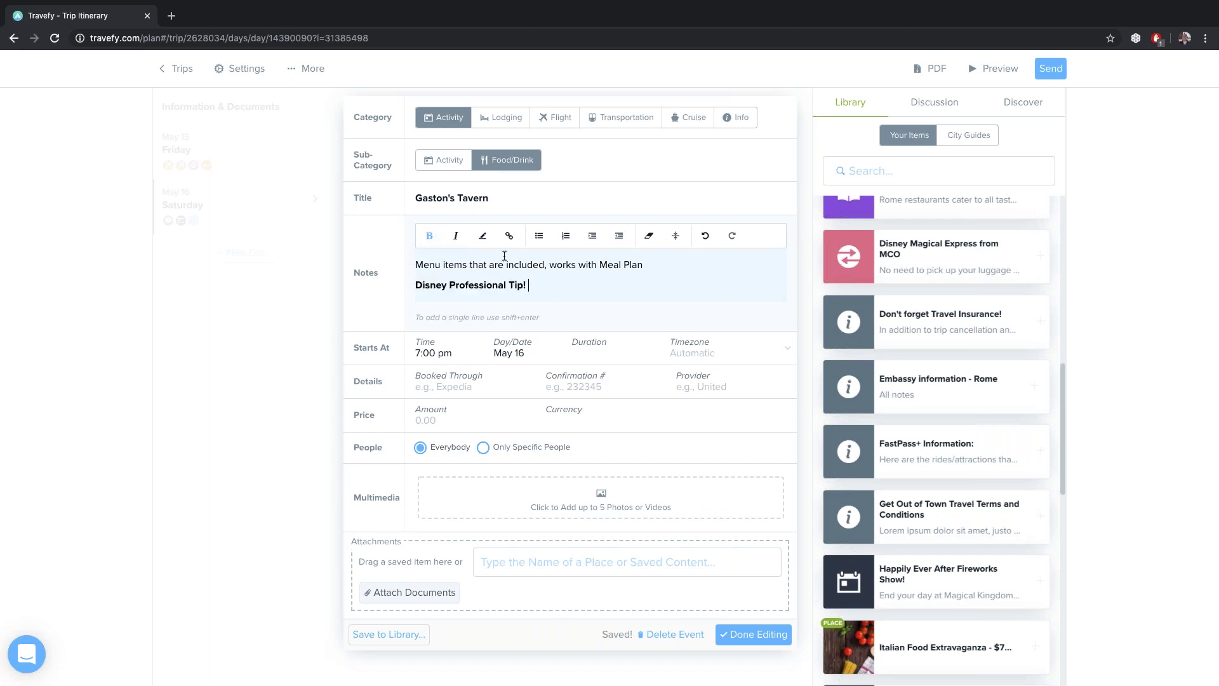
text(Be sure to try LeFou's Brew!)
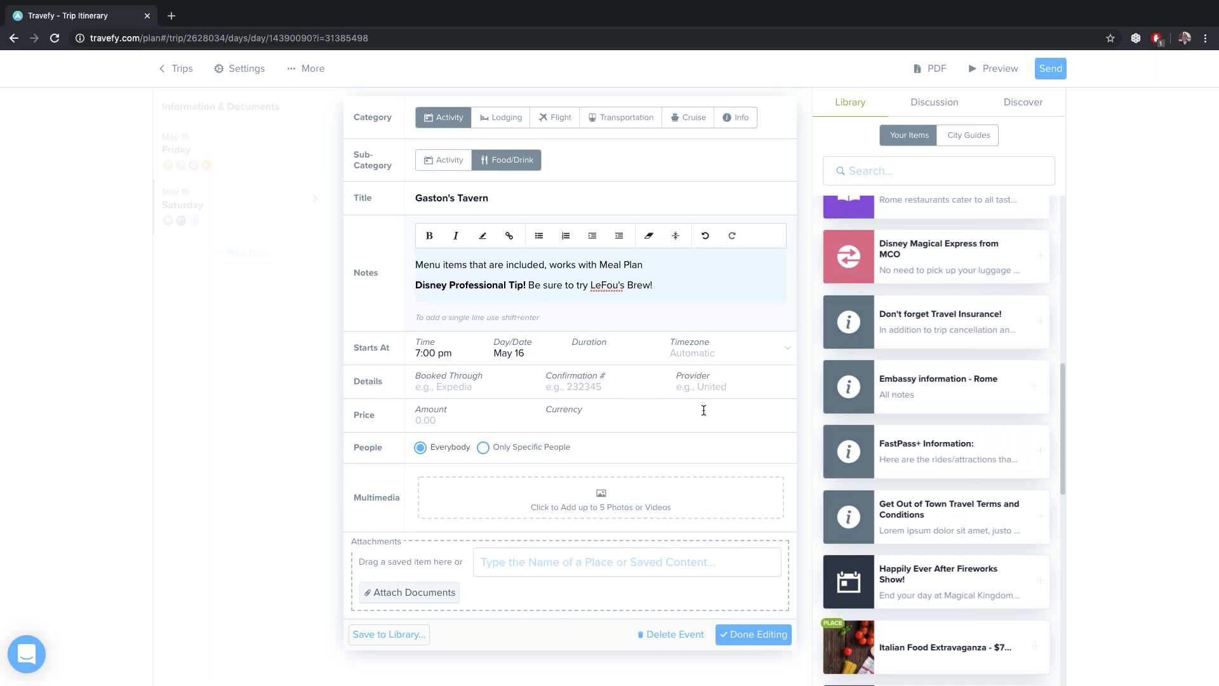
click(745, 643)
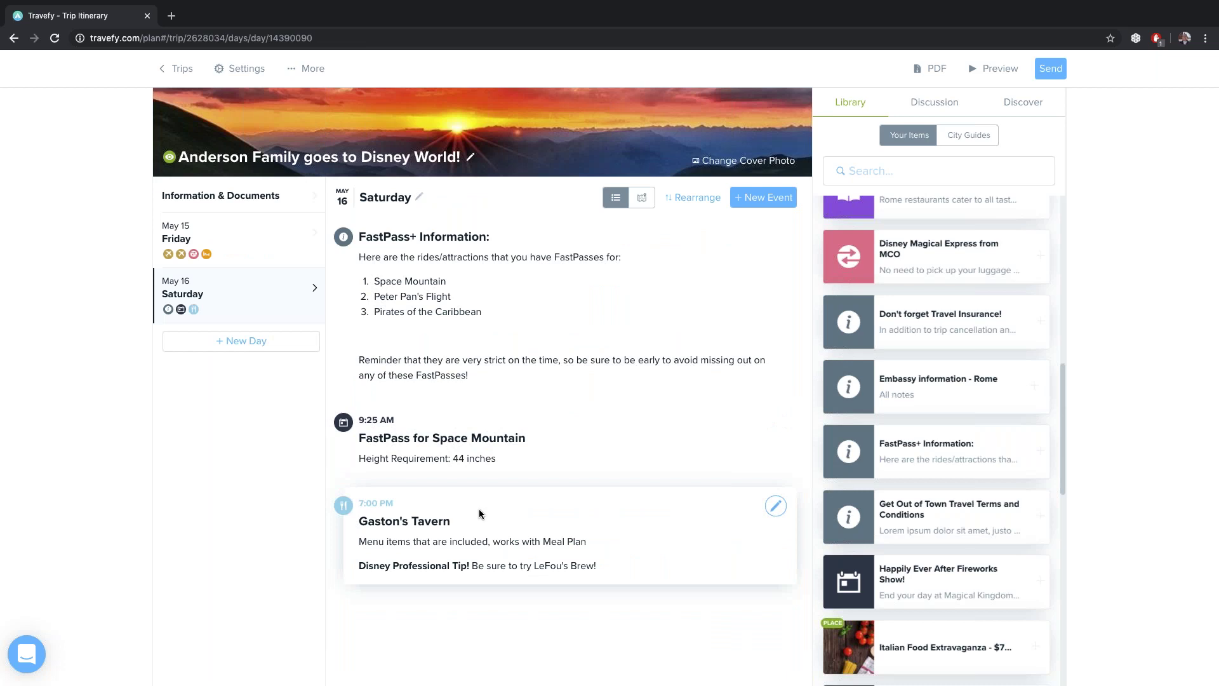
Filter the Library to items labelled disney
scroll(920, 345, down, 2)
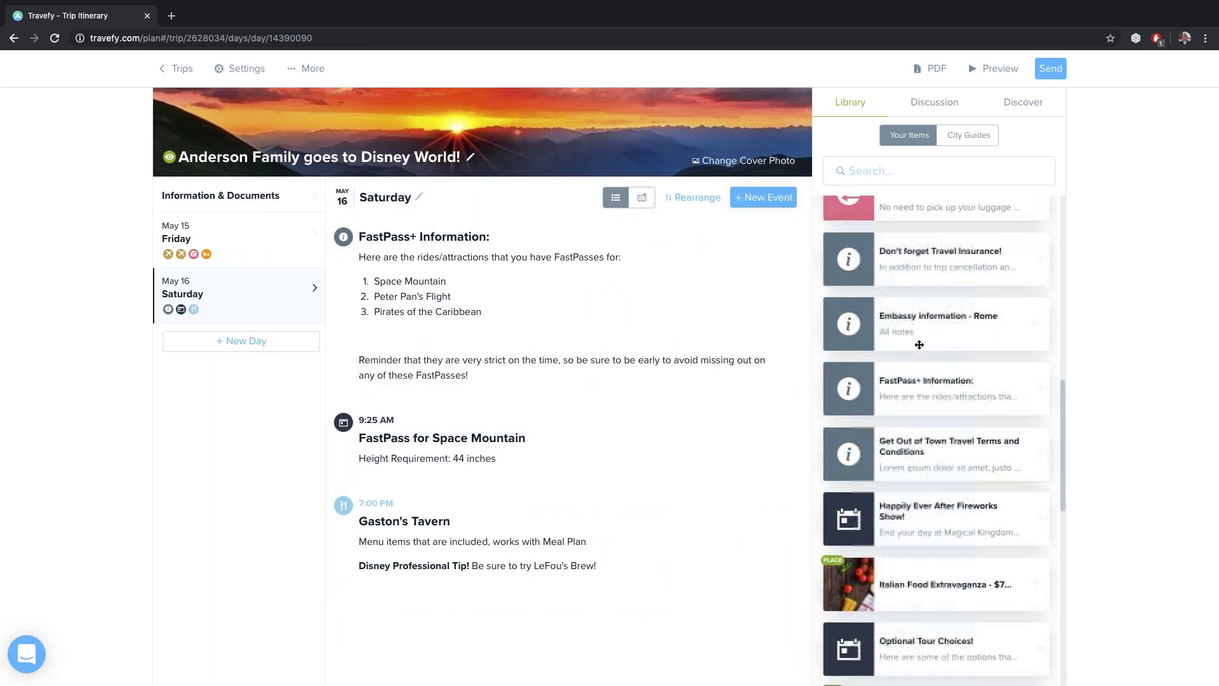
scroll(919, 345, up, 2)
scroll(932, 309, up, 5)
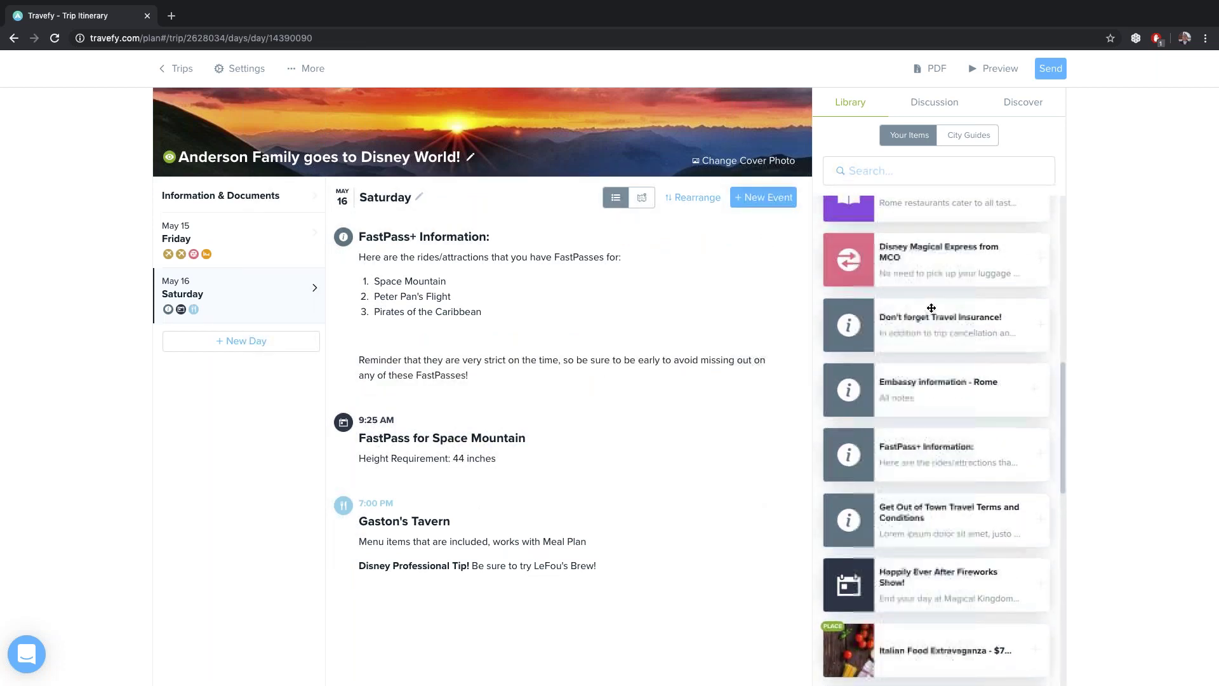
scroll(932, 310, up, 4)
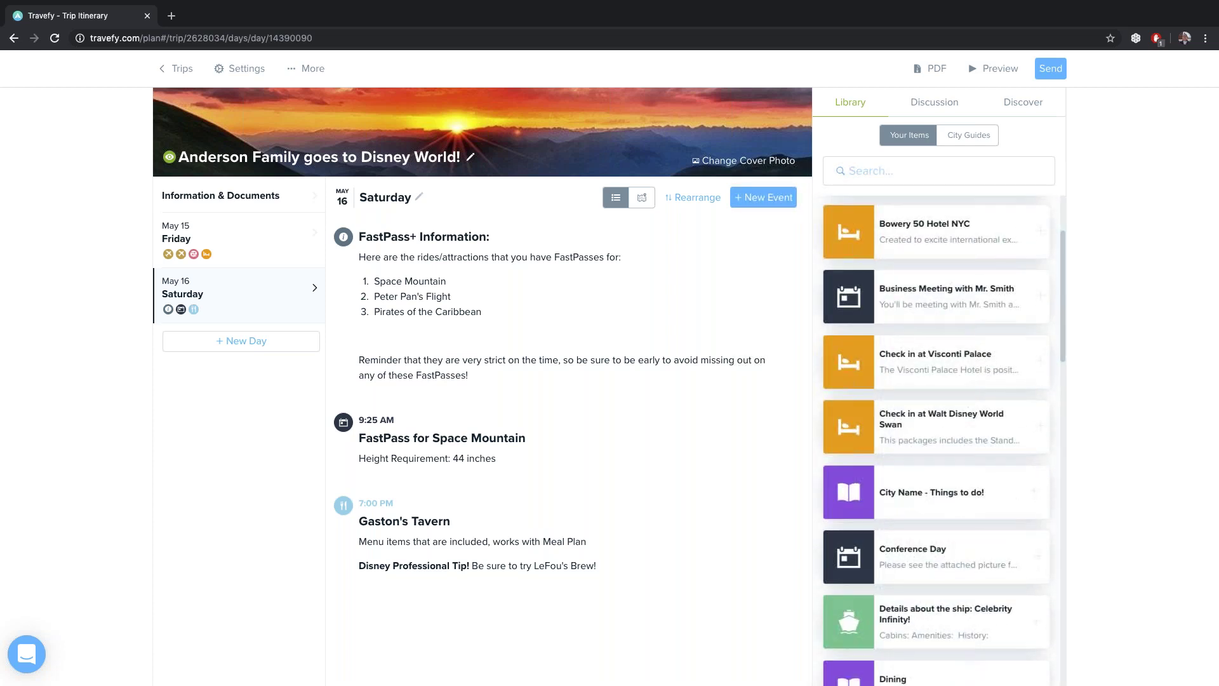
scroll(933, 310, up, 2)
click(909, 172)
text(d)
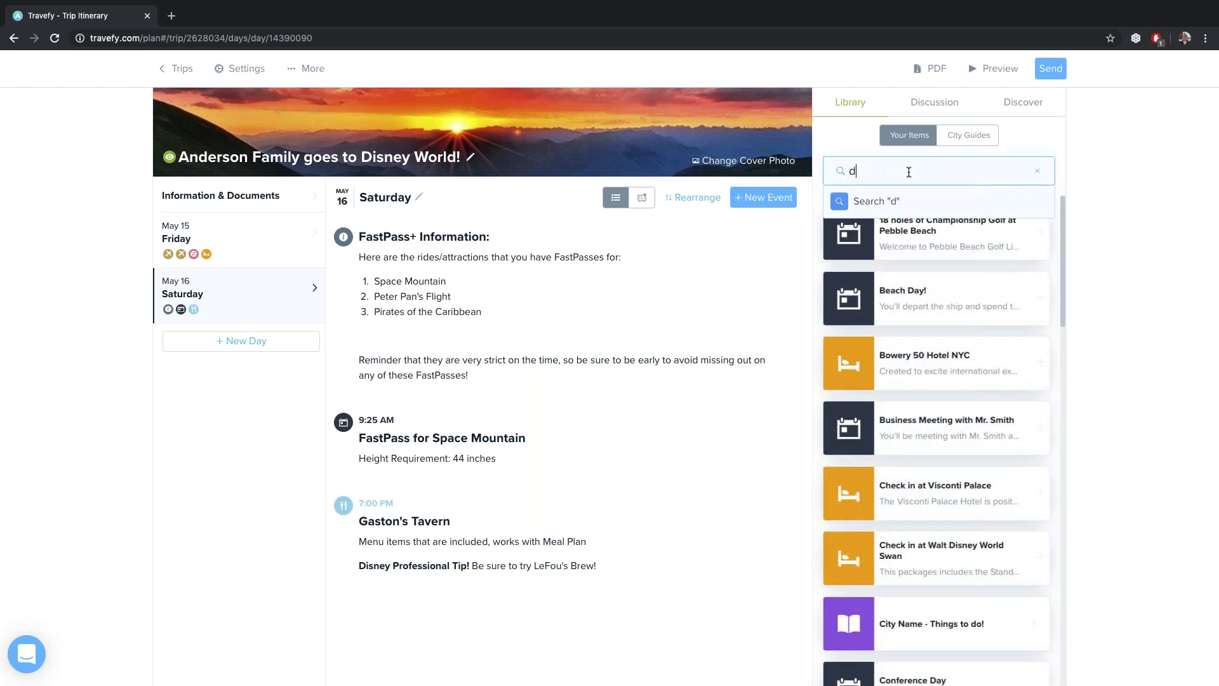
text(isney)
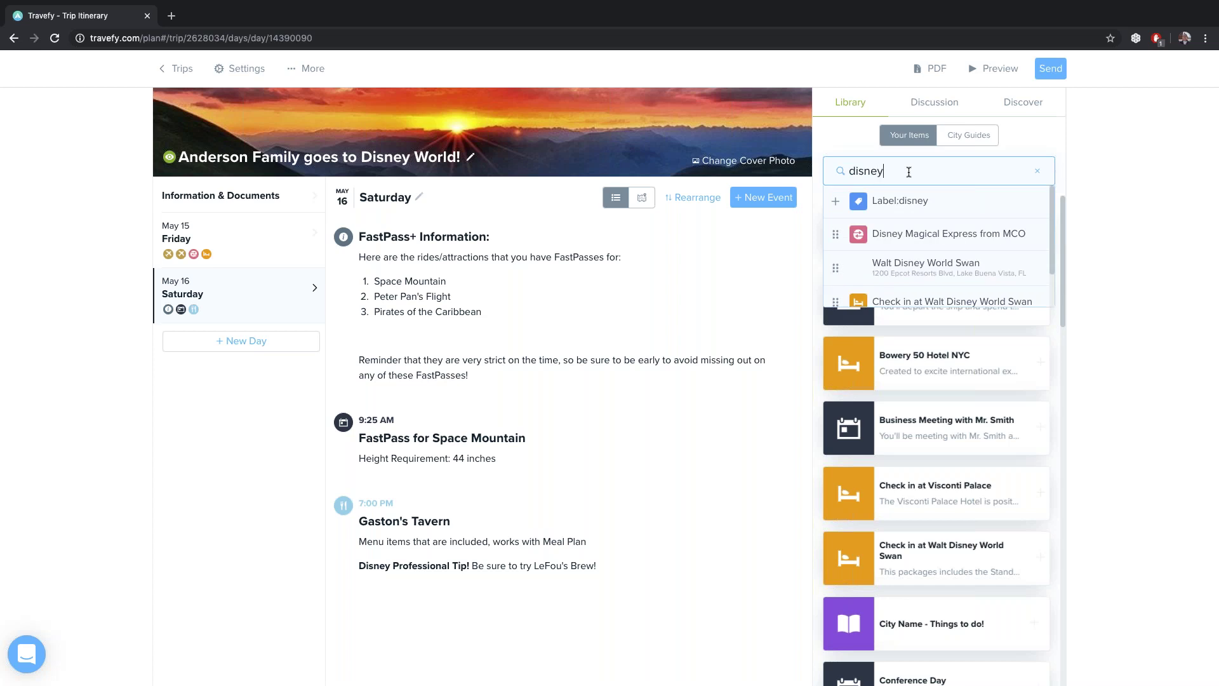
click(887, 202)
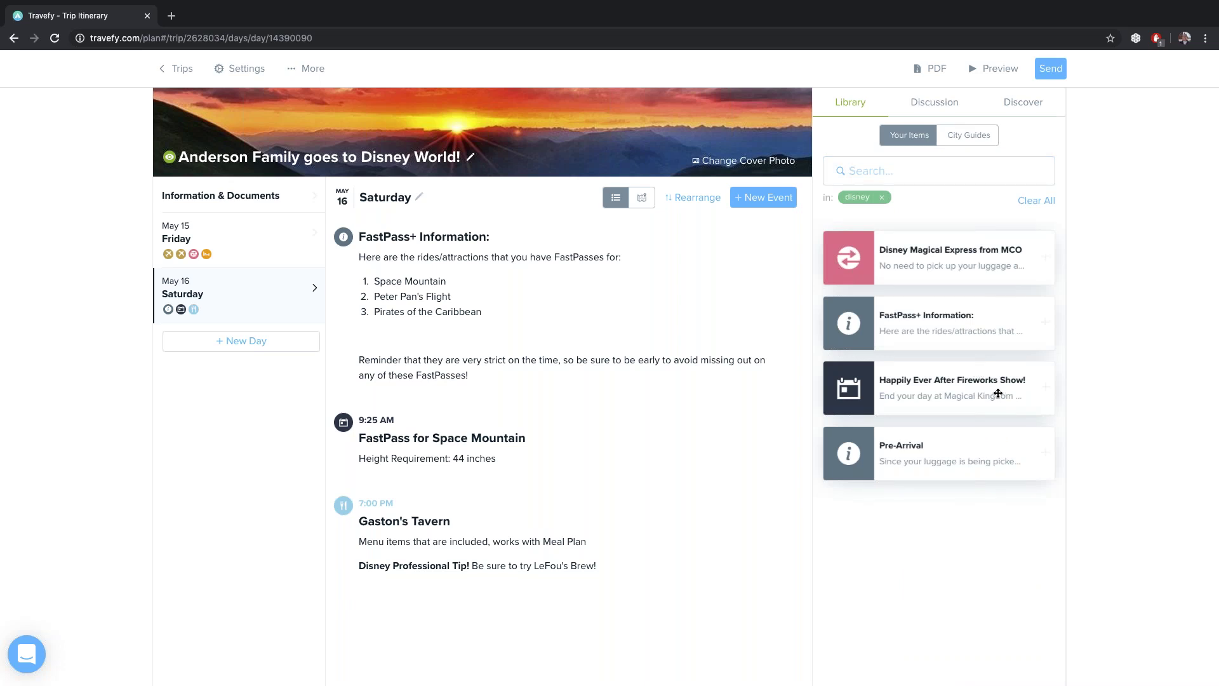
Place the Happily Ever After Fireworks Show! card below Gaston's Tavern on Saturday
drag(1000, 393, 581, 626)
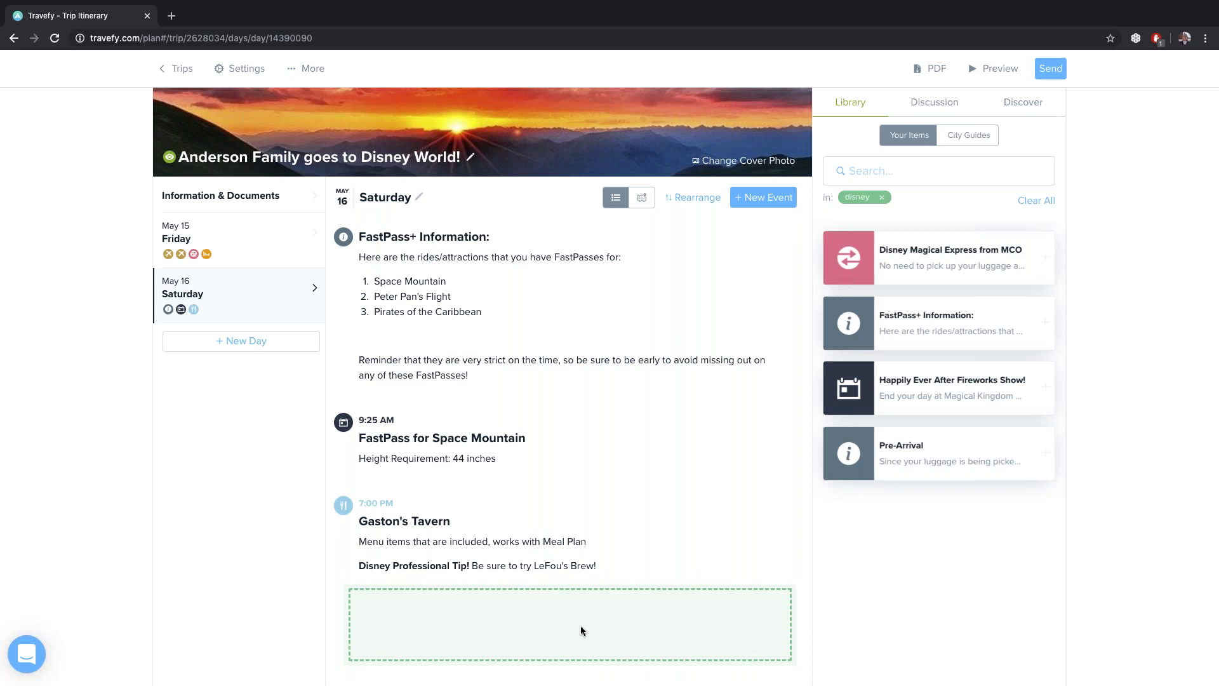
drag(580, 627, 580, 626)
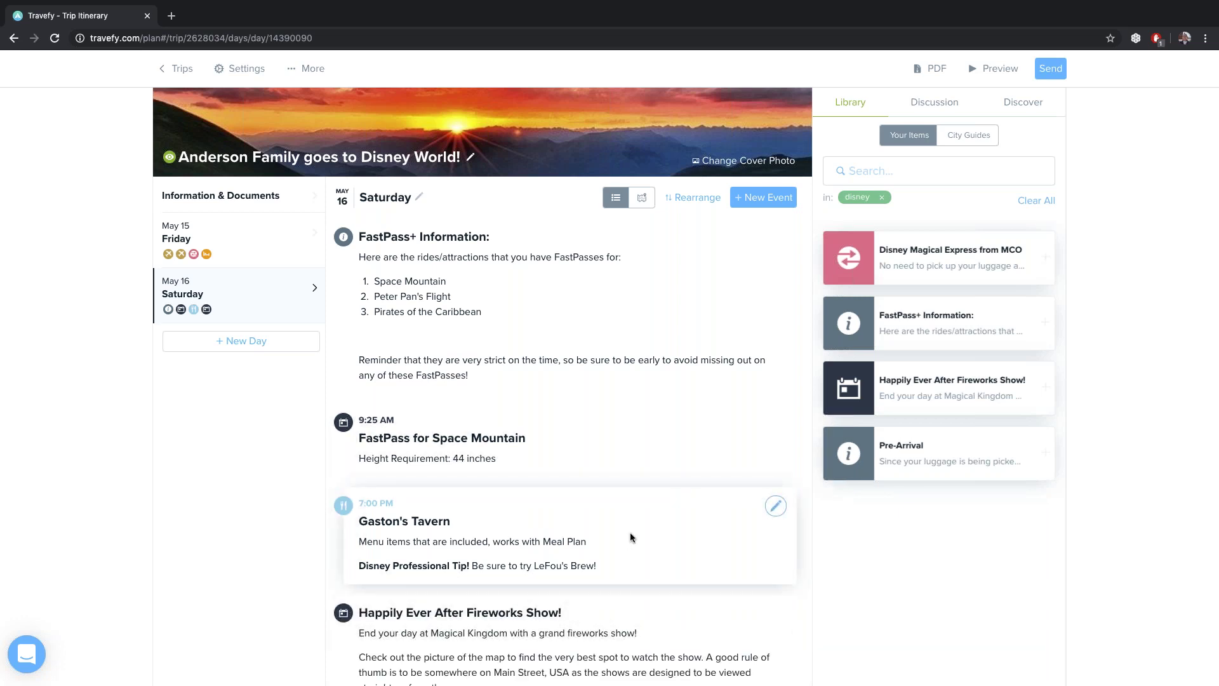
scroll(635, 502, down, 2)
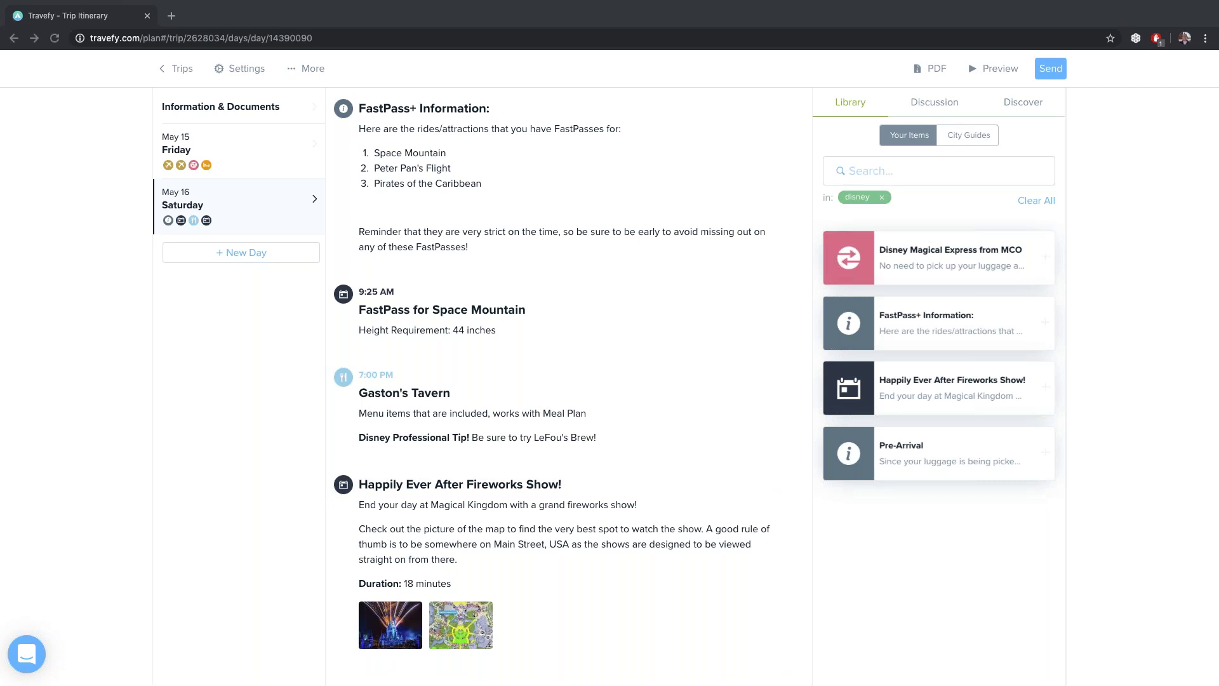
Edit the 9:25 AM Space Mountain FastPass event and choose to embed a web video
click(687, 325)
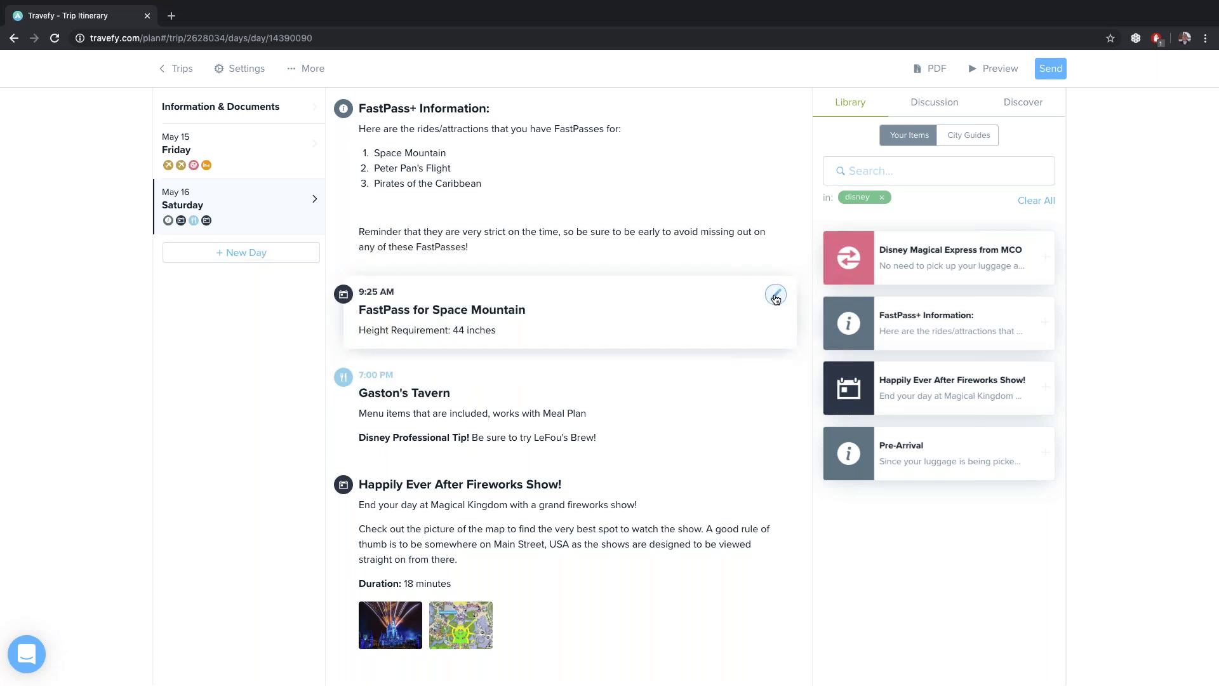
click(775, 295)
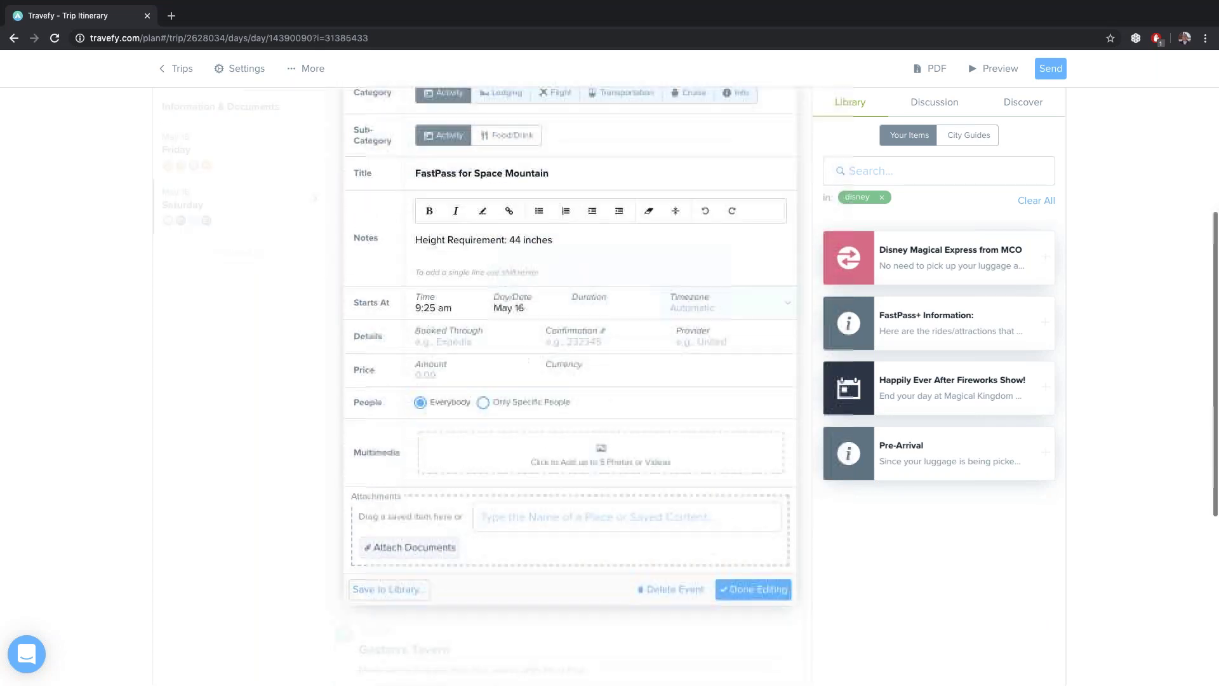
click(542, 451)
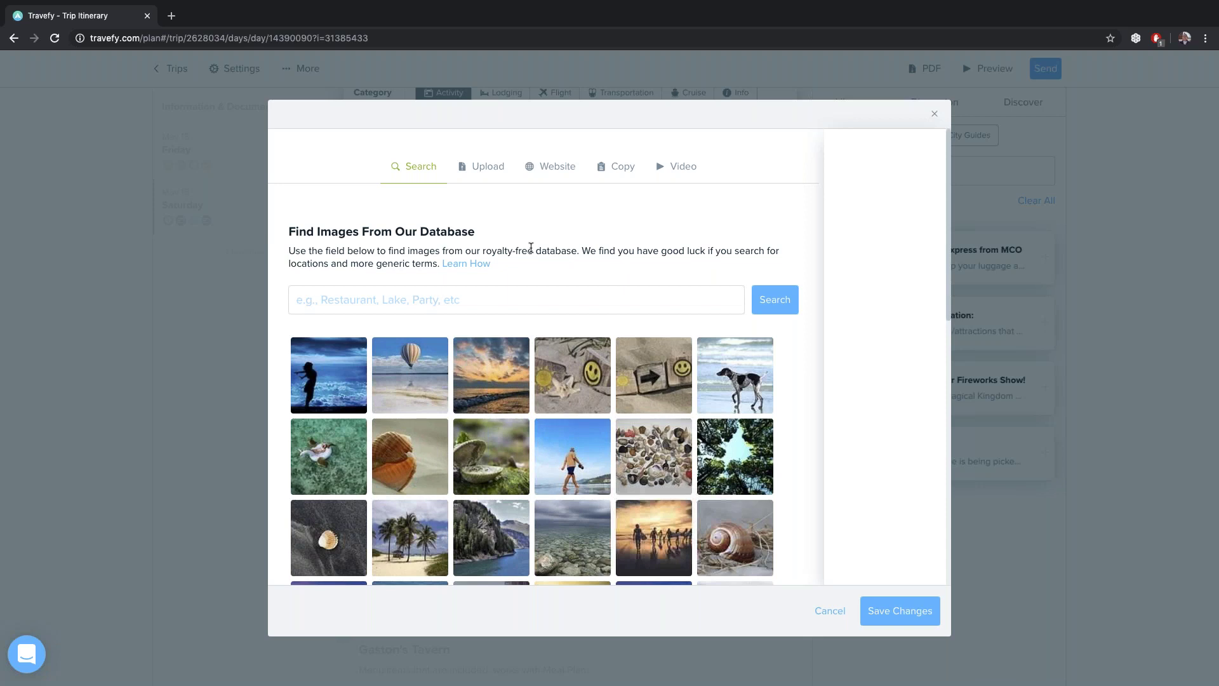
click(489, 166)
click(550, 184)
click(619, 189)
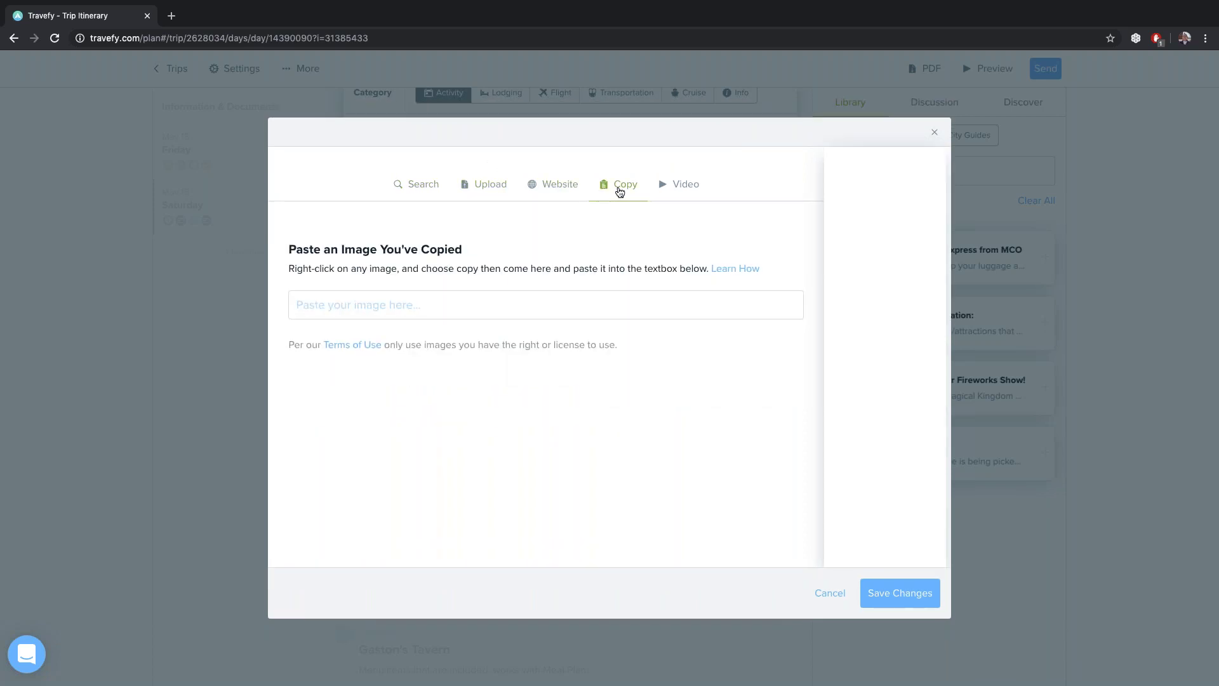
click(685, 189)
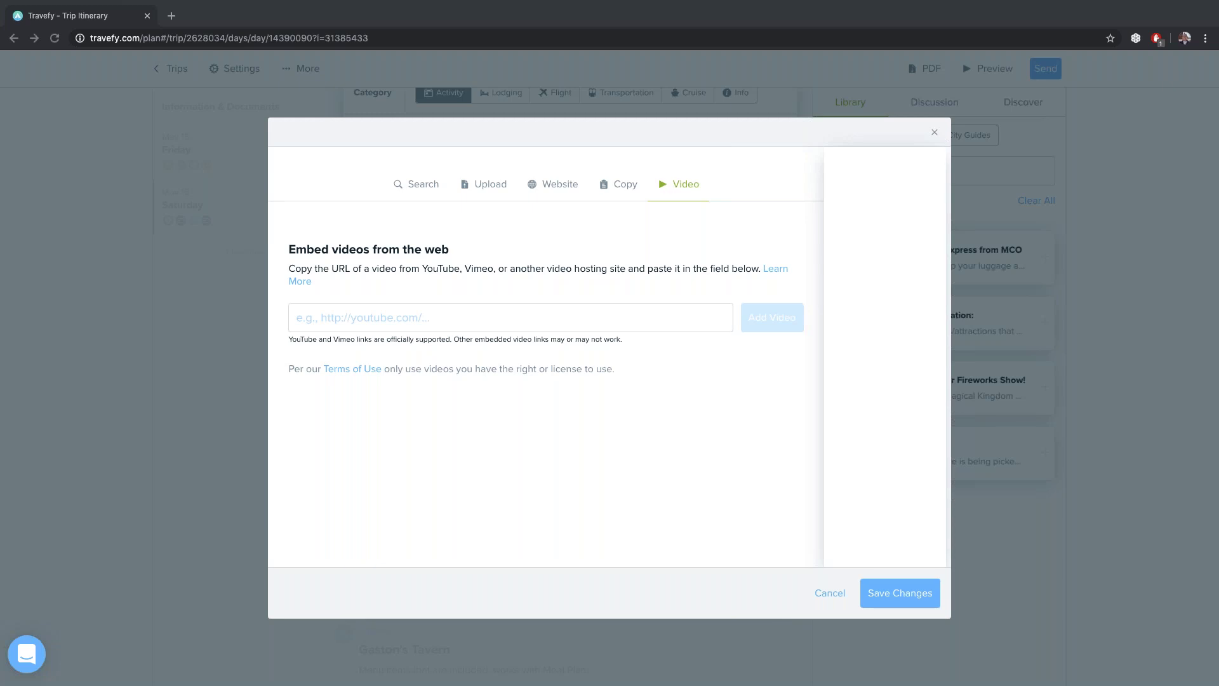
Paste the YouTube link and add the video, then save and finish editing the event
click(425, 312)
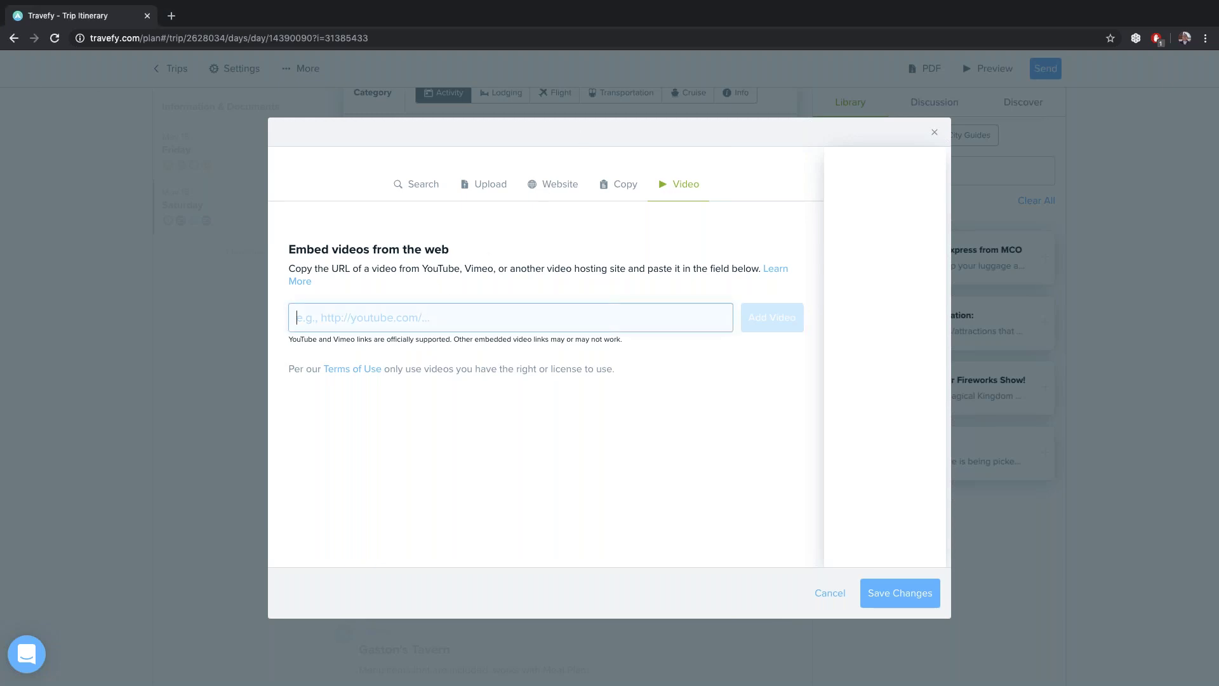
text(https://www.youtube.com/watch?v=WMKZPPrjd6E)
click(772, 318)
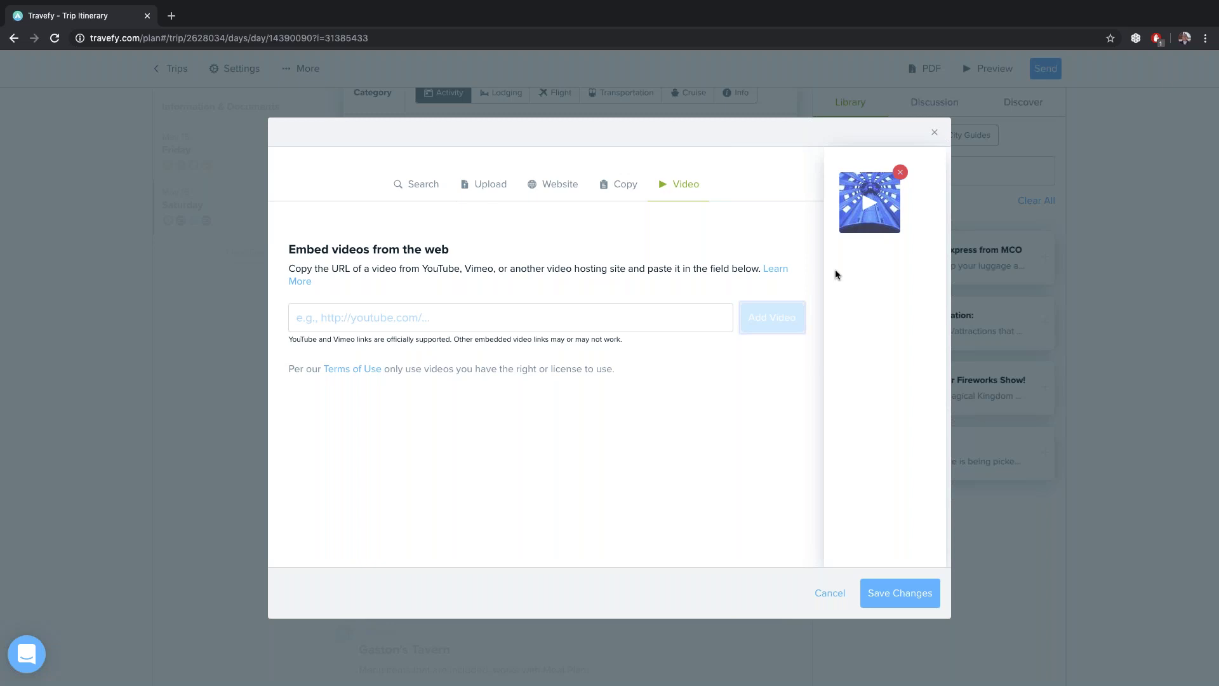
click(899, 593)
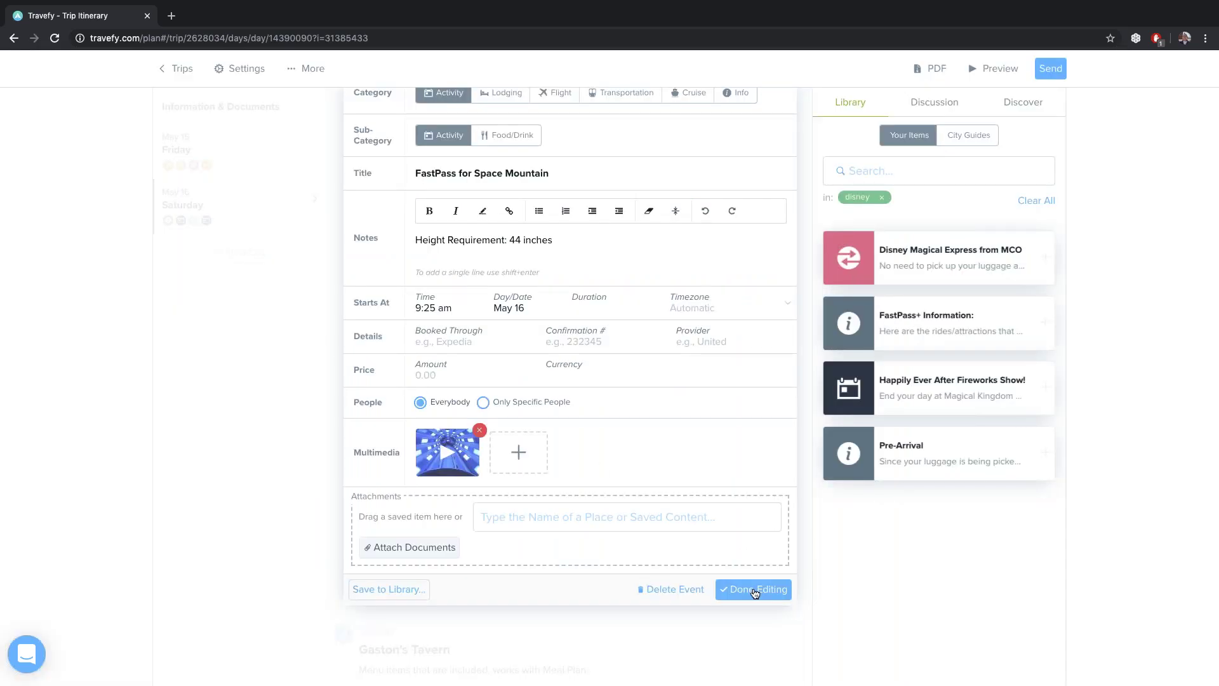
click(755, 591)
scroll(469, 272, up, 5)
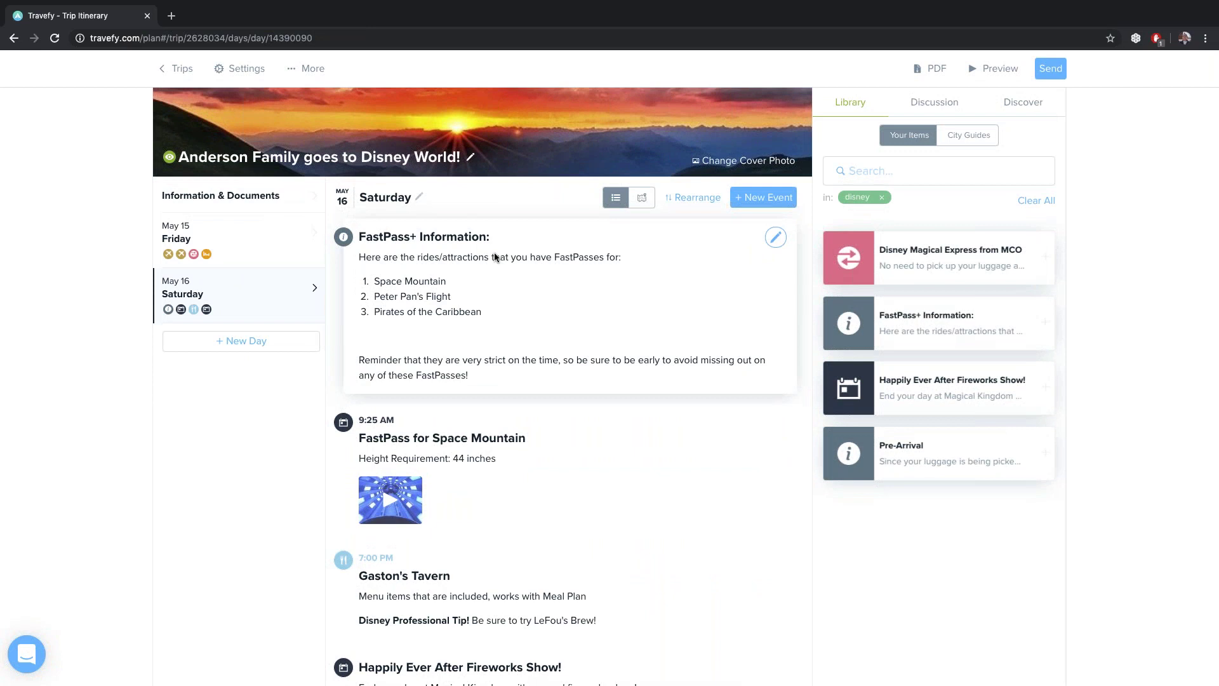
Search the image database for 'disney world' and save the castle picture as the trip cover
click(723, 163)
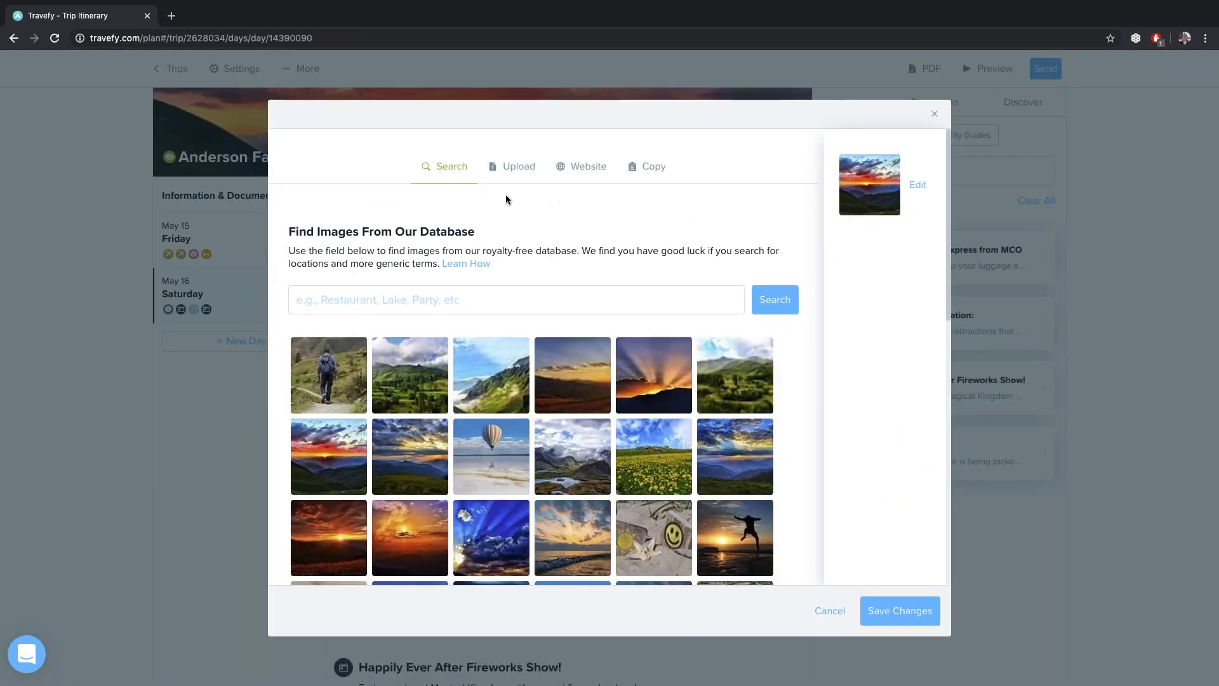
click(458, 308)
text(disney world)
key(Return)
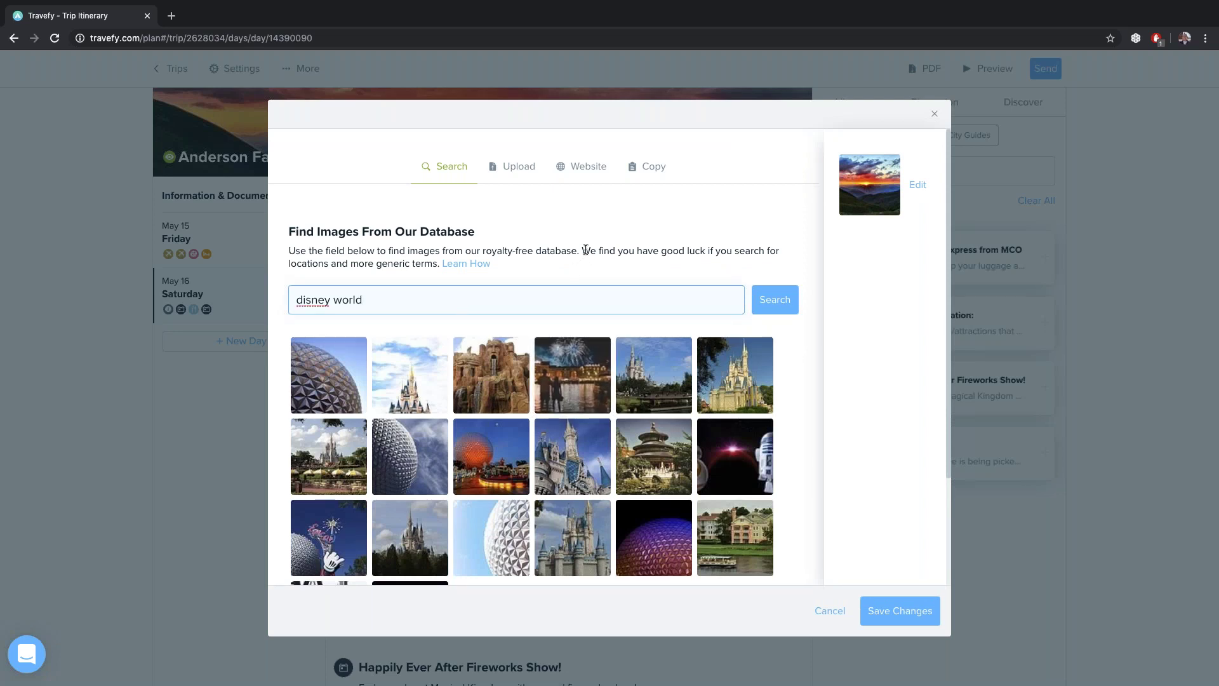
scroll(566, 288, down, 2)
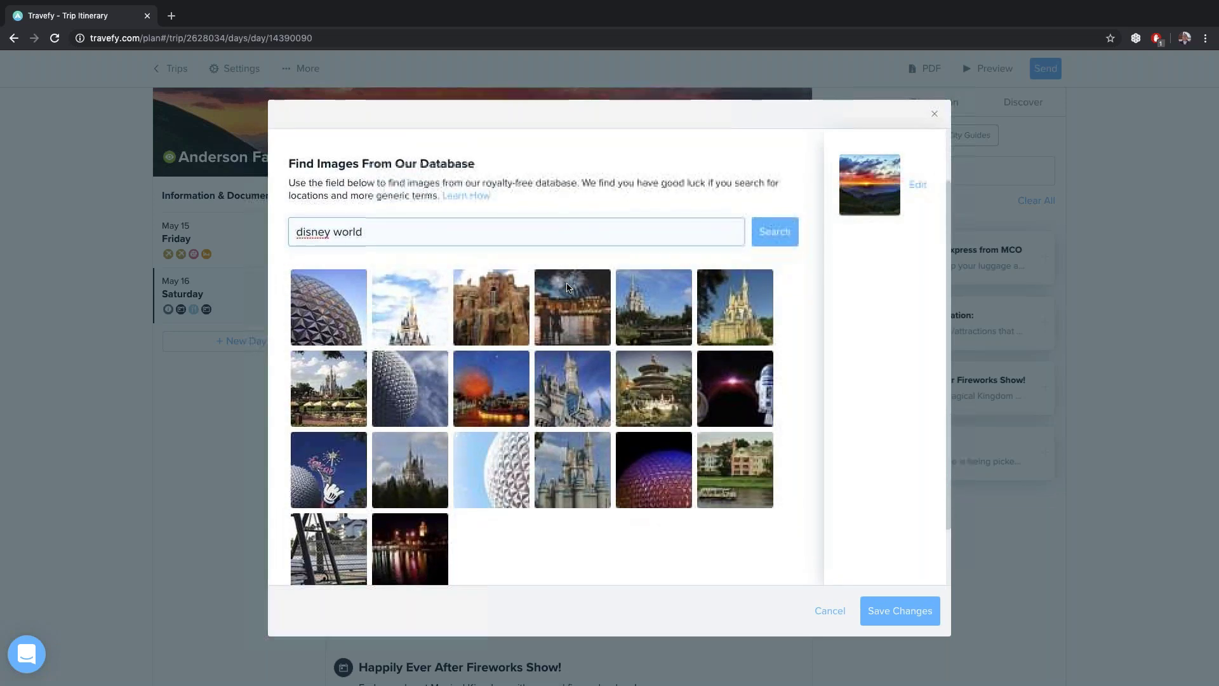
click(575, 416)
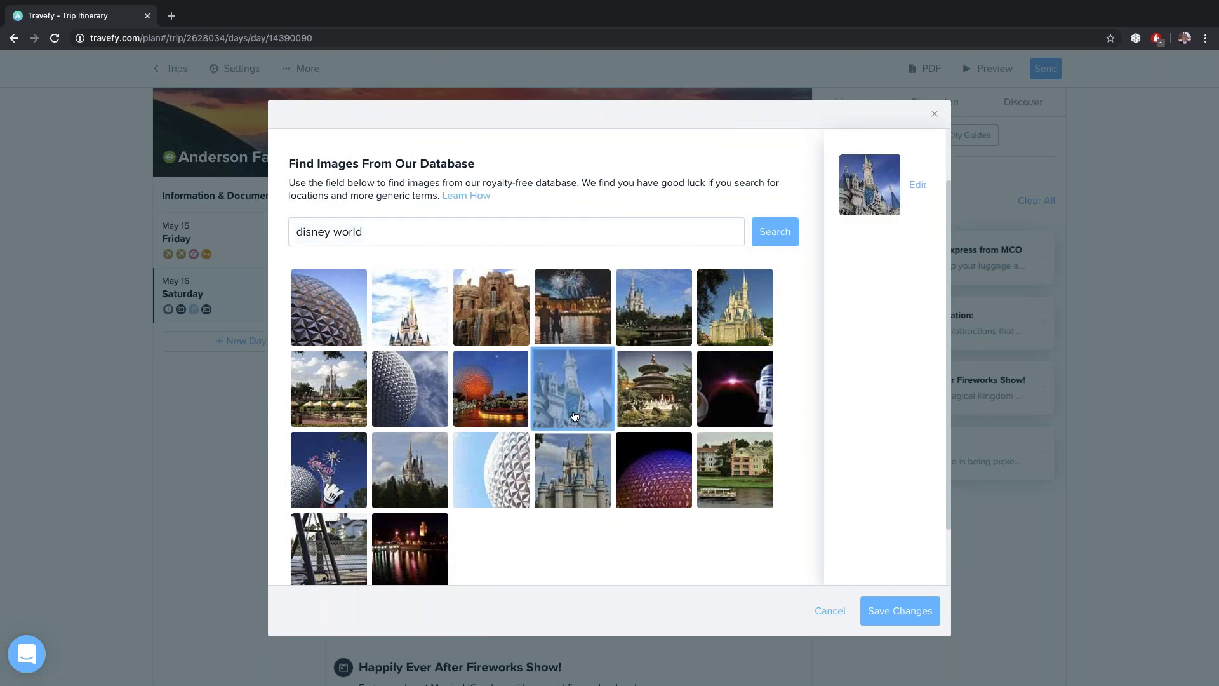
click(879, 610)
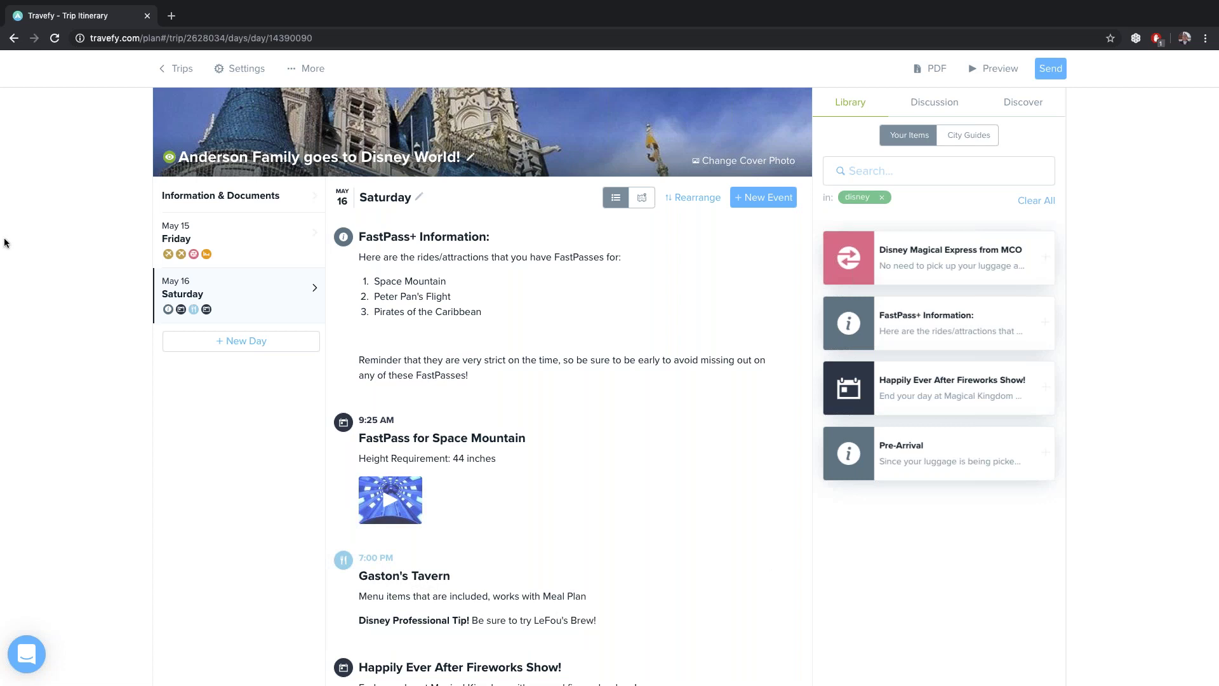
Add Sunday, May 17 with an activity titled 'Universal Studios: Harry Potetter'
click(241, 341)
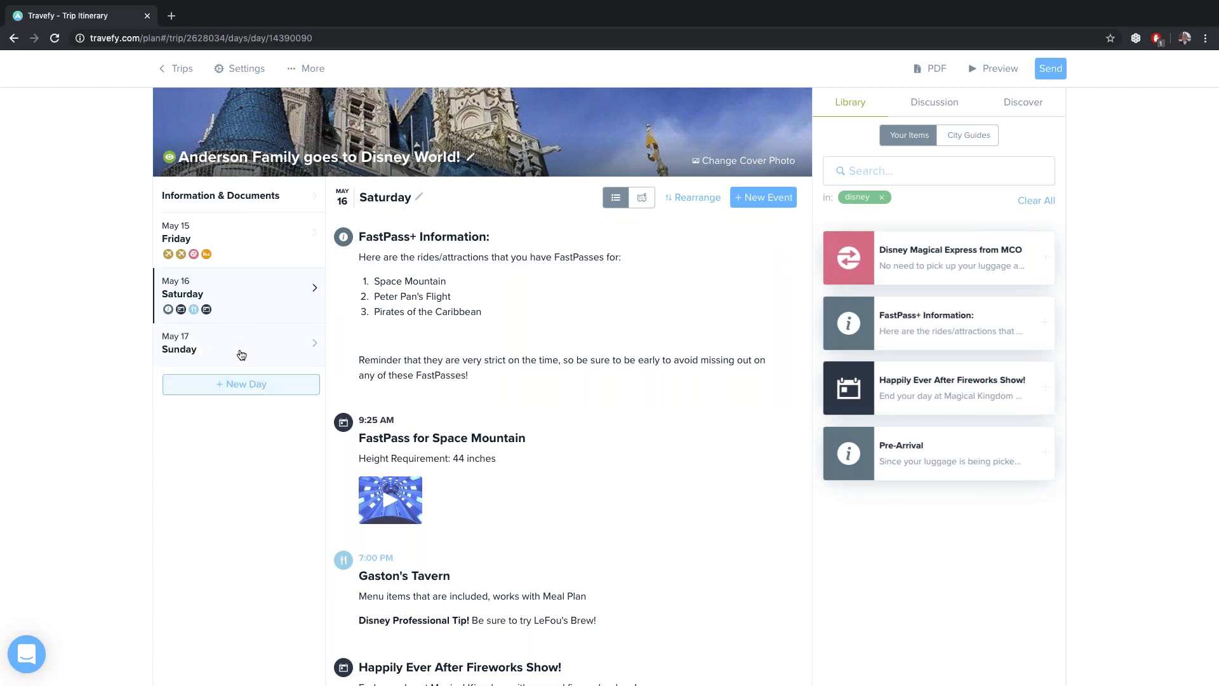
click(241, 354)
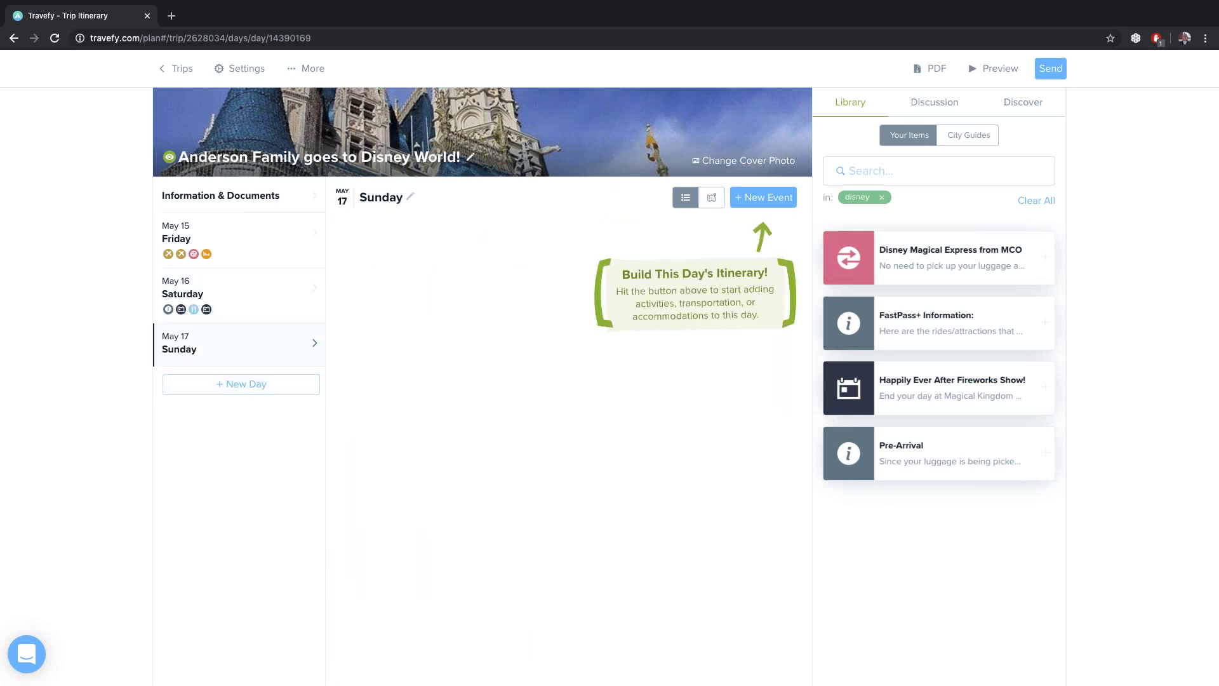
click(776, 203)
click(727, 143)
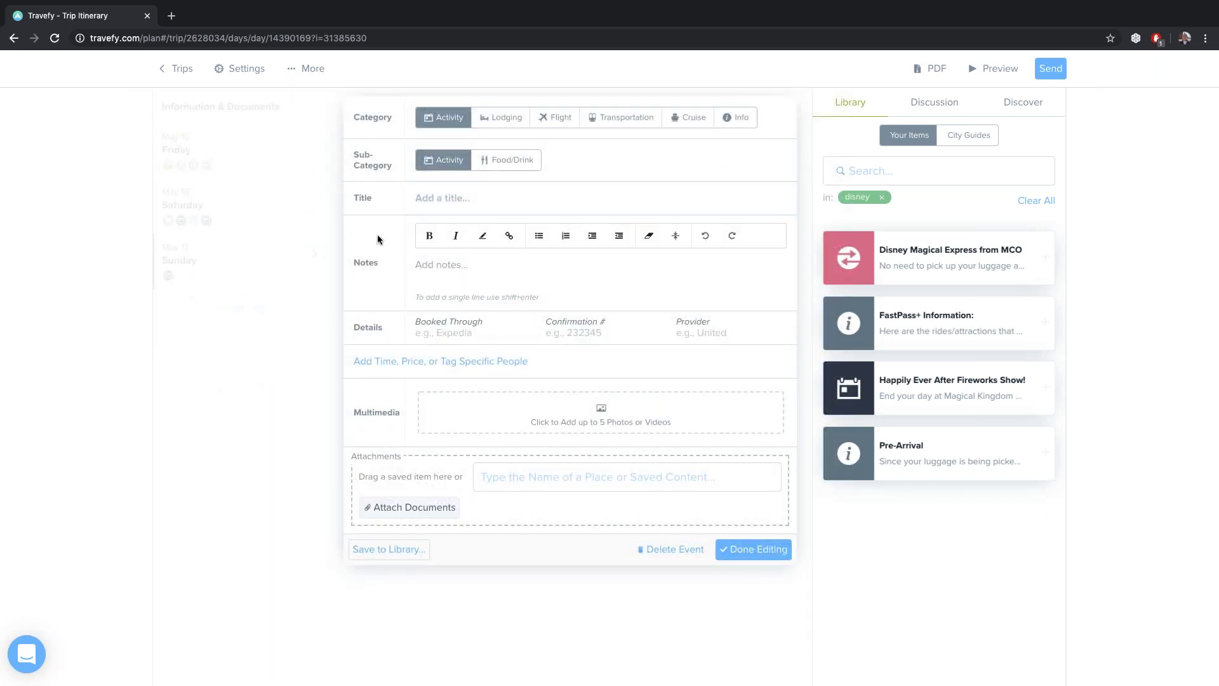
click(421, 206)
text(Universal Studios: Harry P)
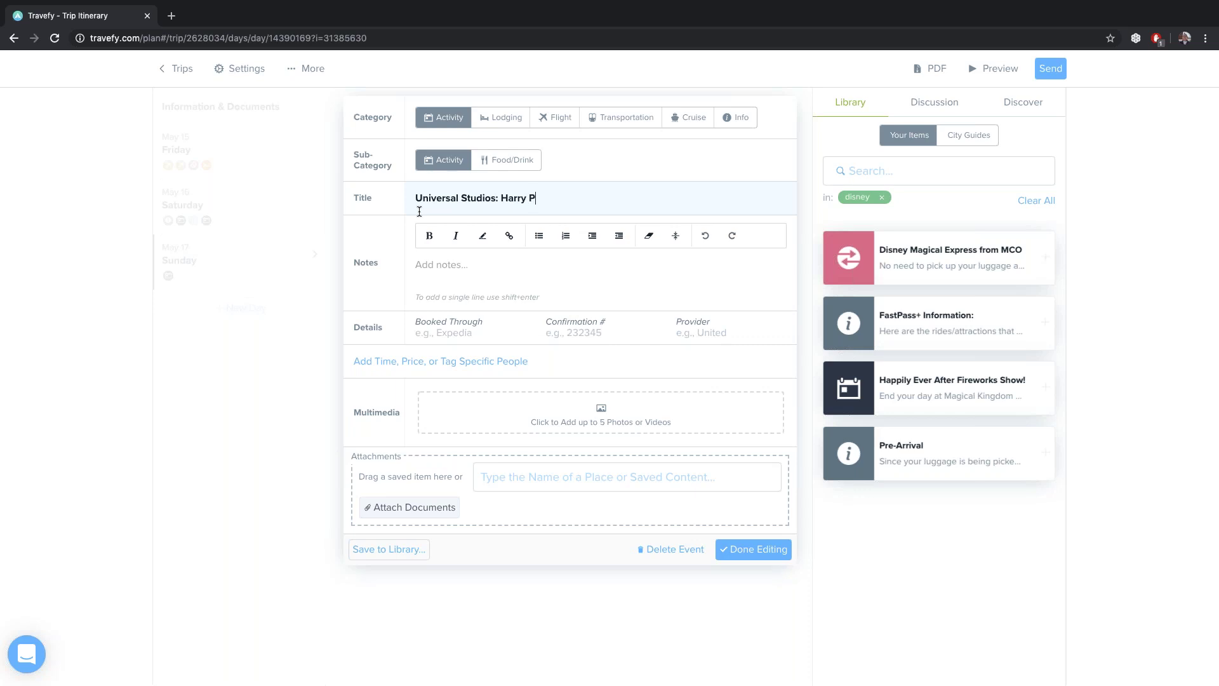
text(otetter)
click(419, 266)
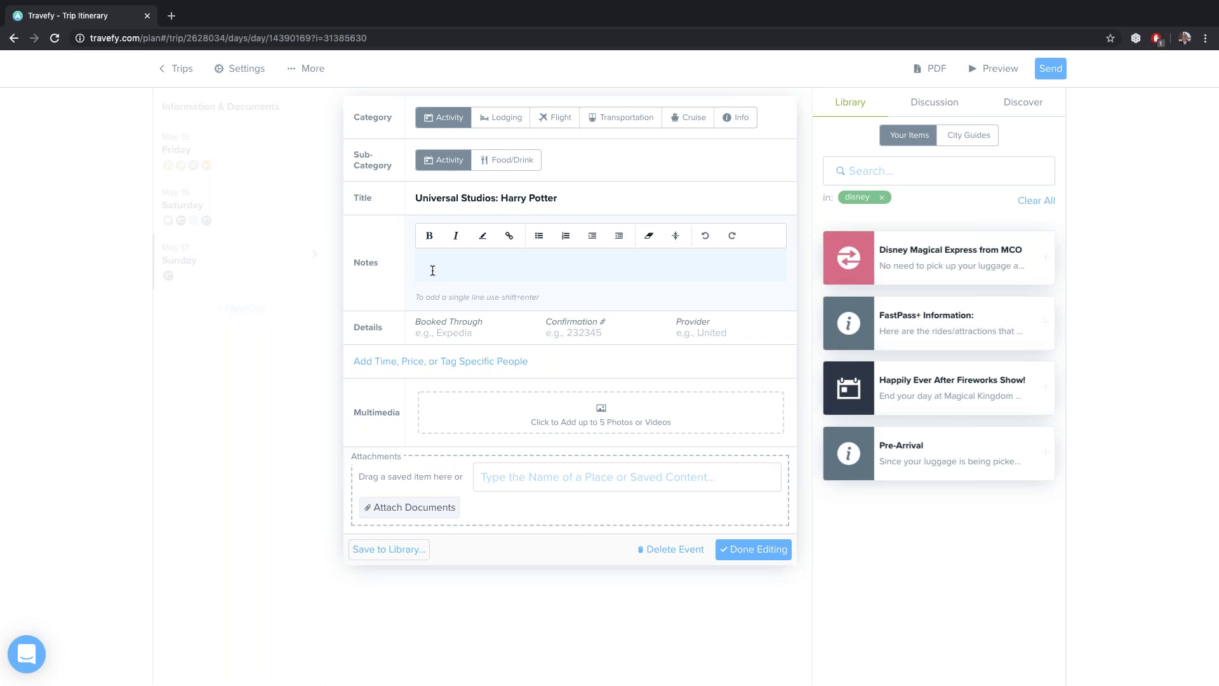
click(757, 549)
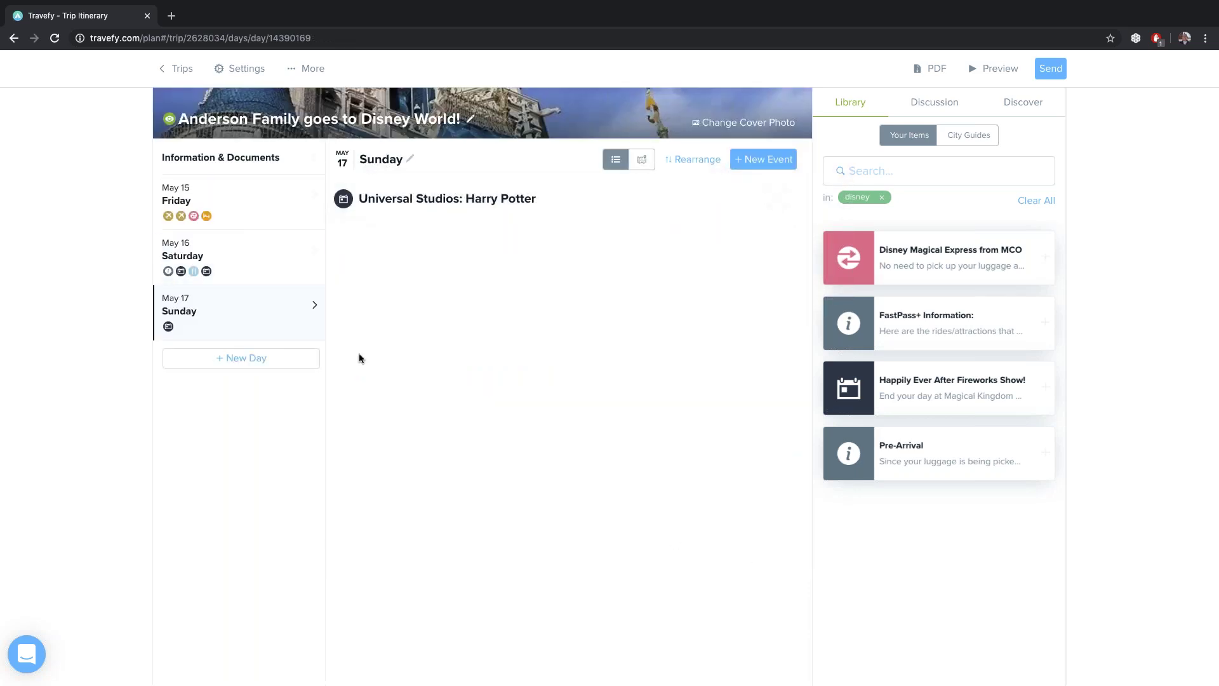
From Friday, May 15, dismiss the Email Invite Clients dialog and open the traveller preview
click(247, 199)
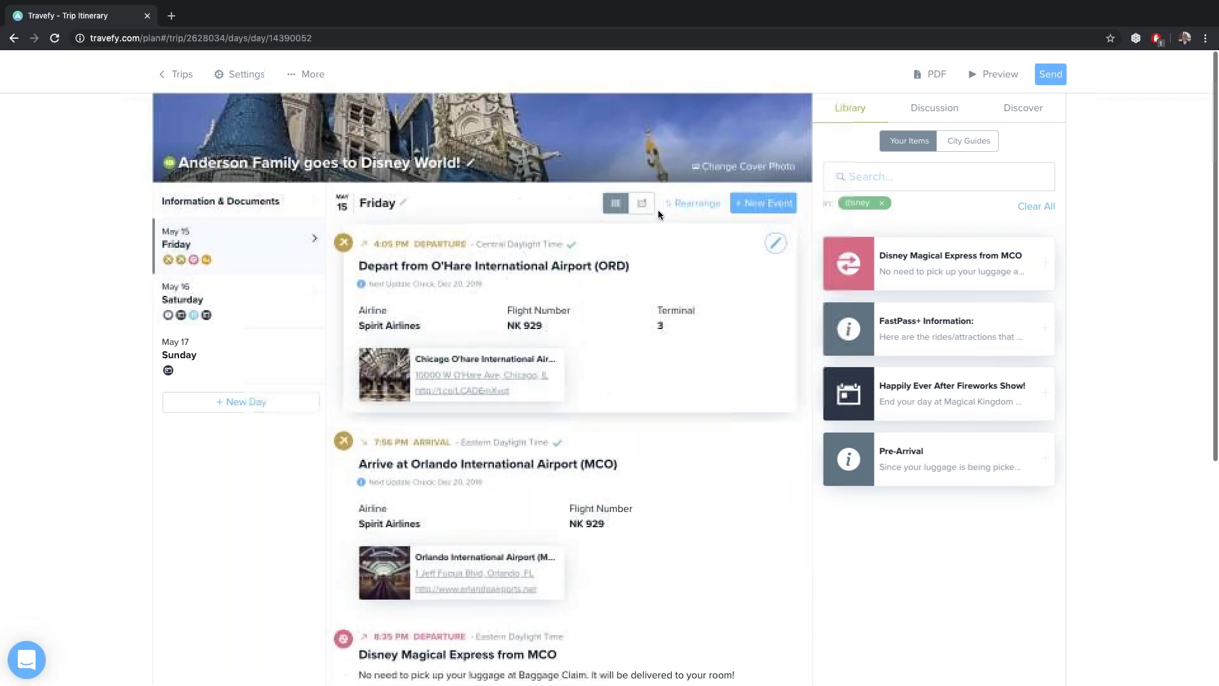
click(1050, 67)
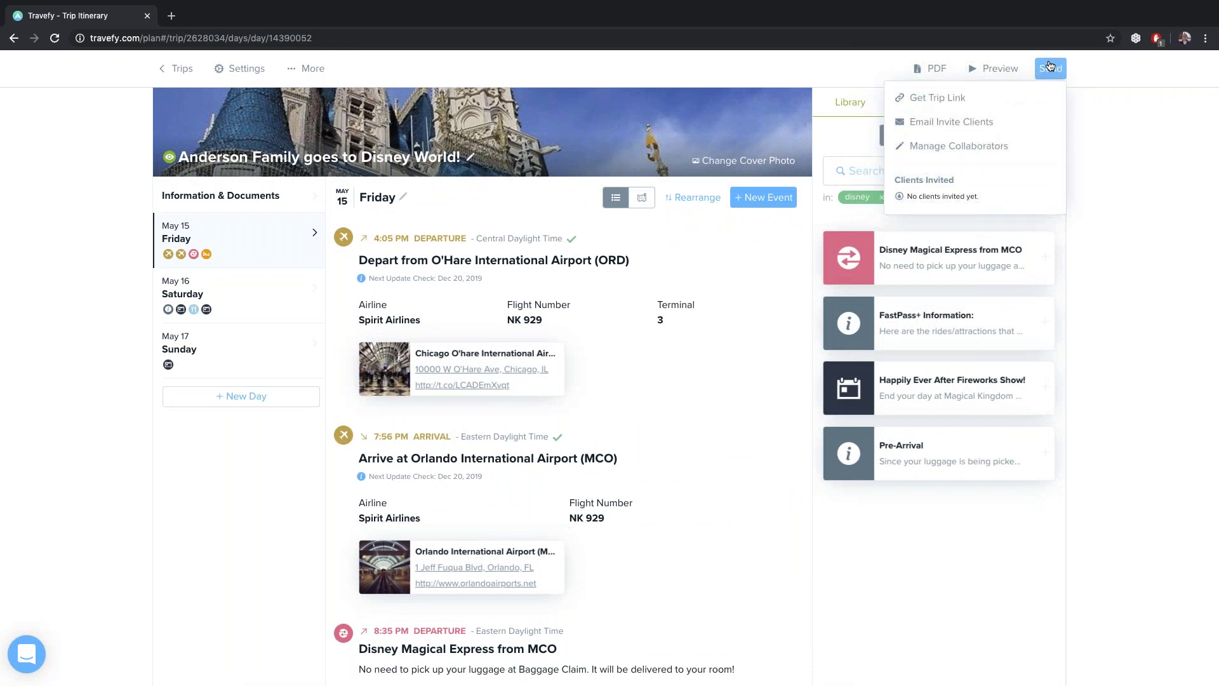
click(956, 124)
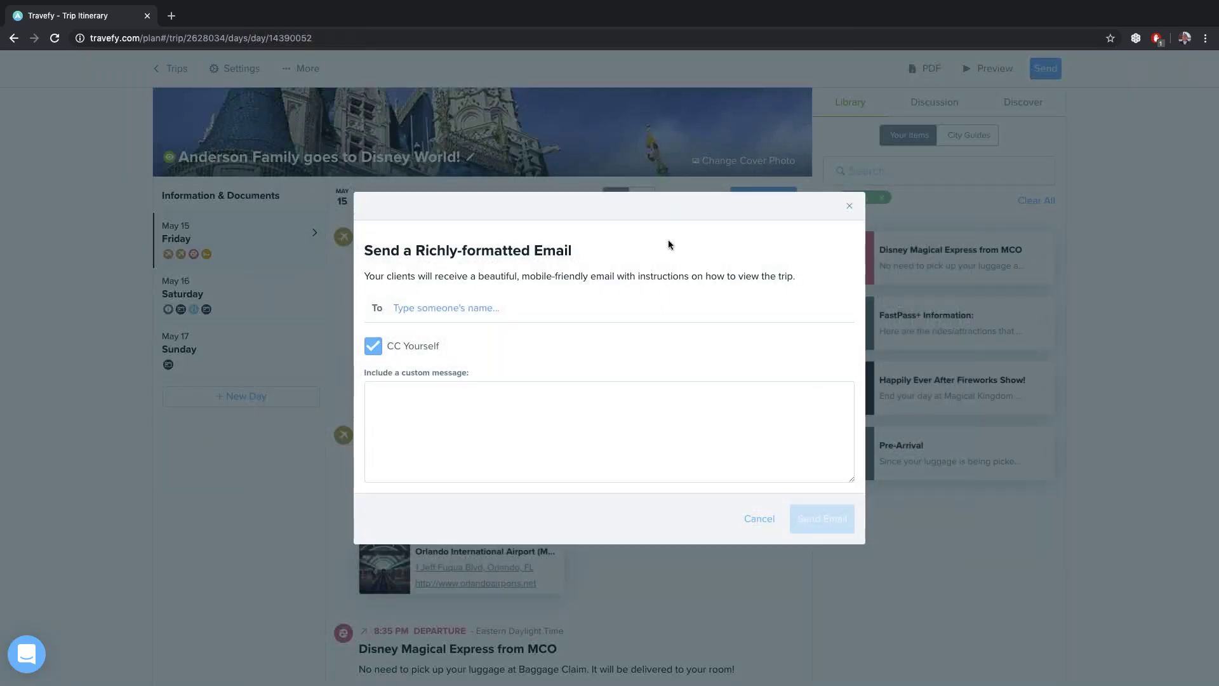
click(849, 206)
click(994, 68)
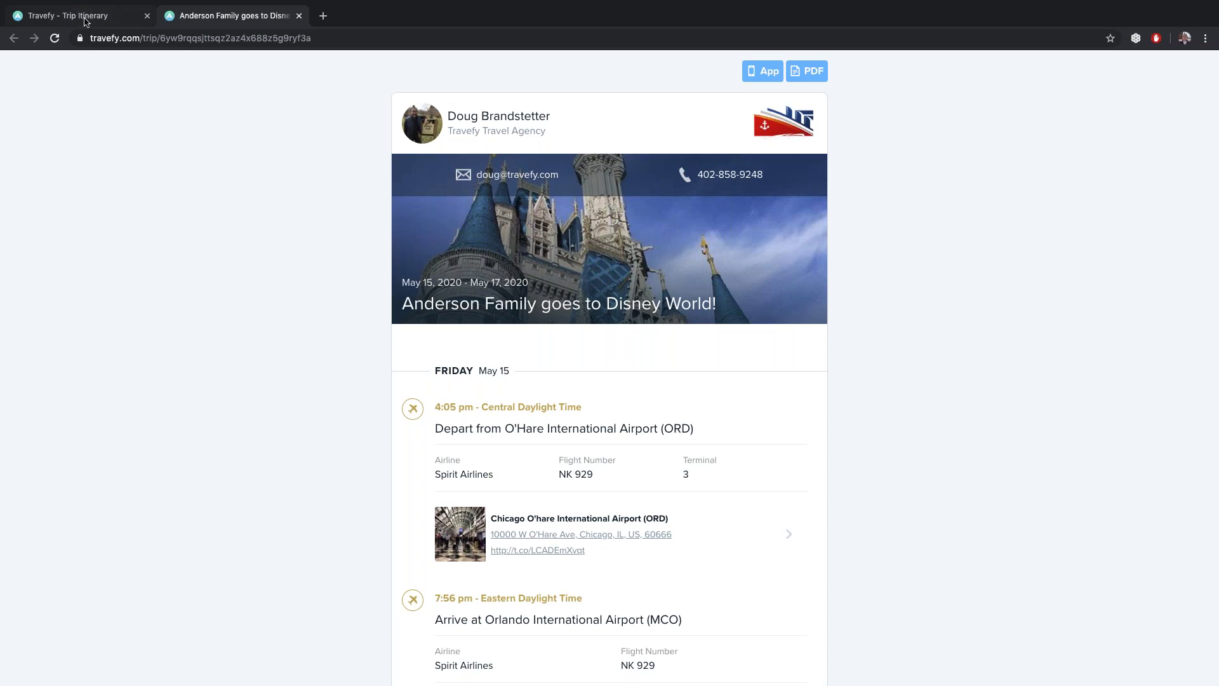
Switch back to the Trip Itinerary editor tab, opening and closing the Intercom help chat
click(86, 22)
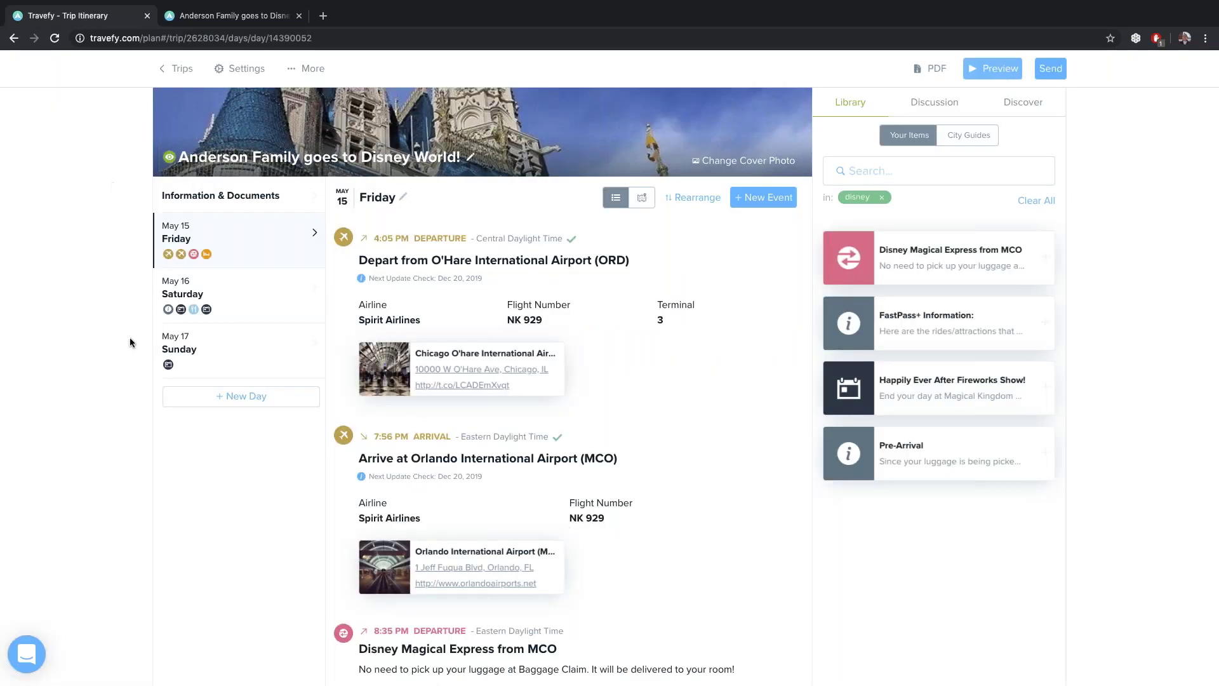
click(36, 652)
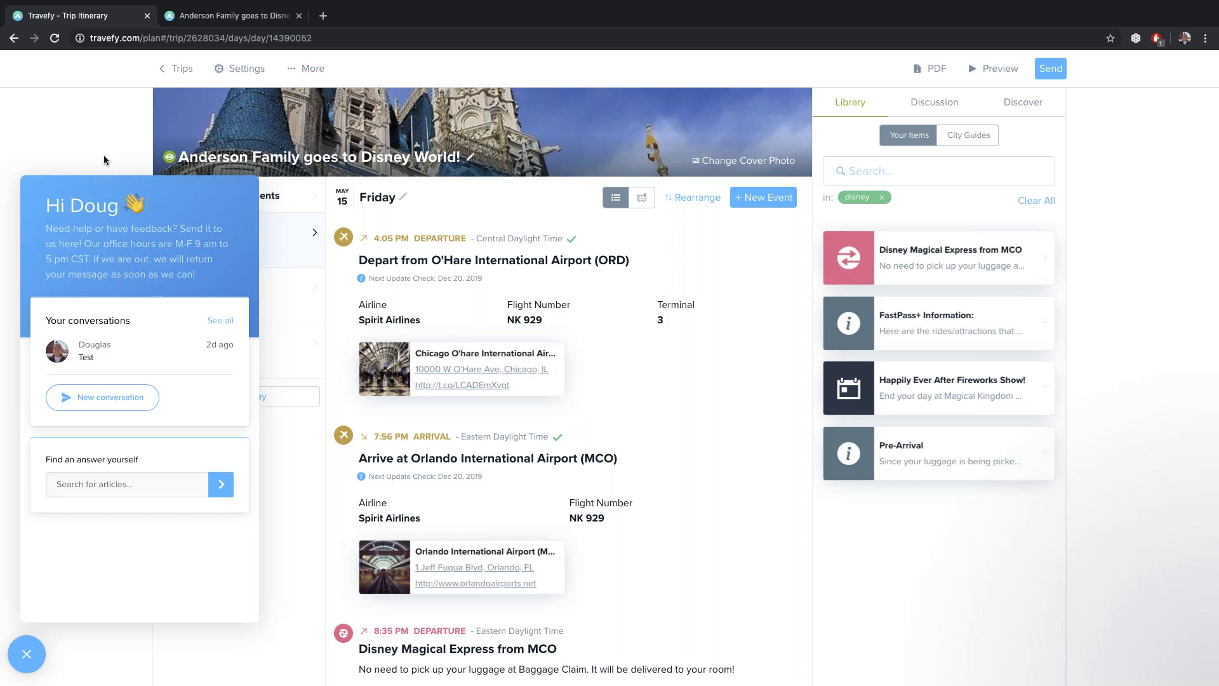
click(27, 654)
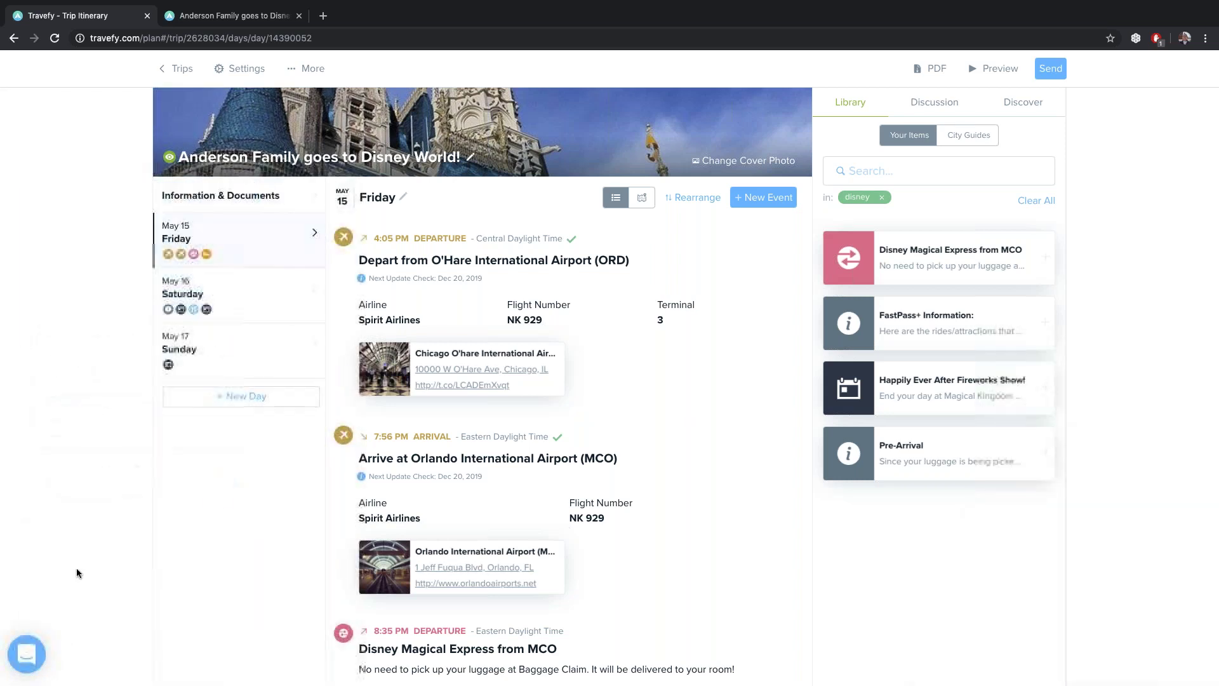